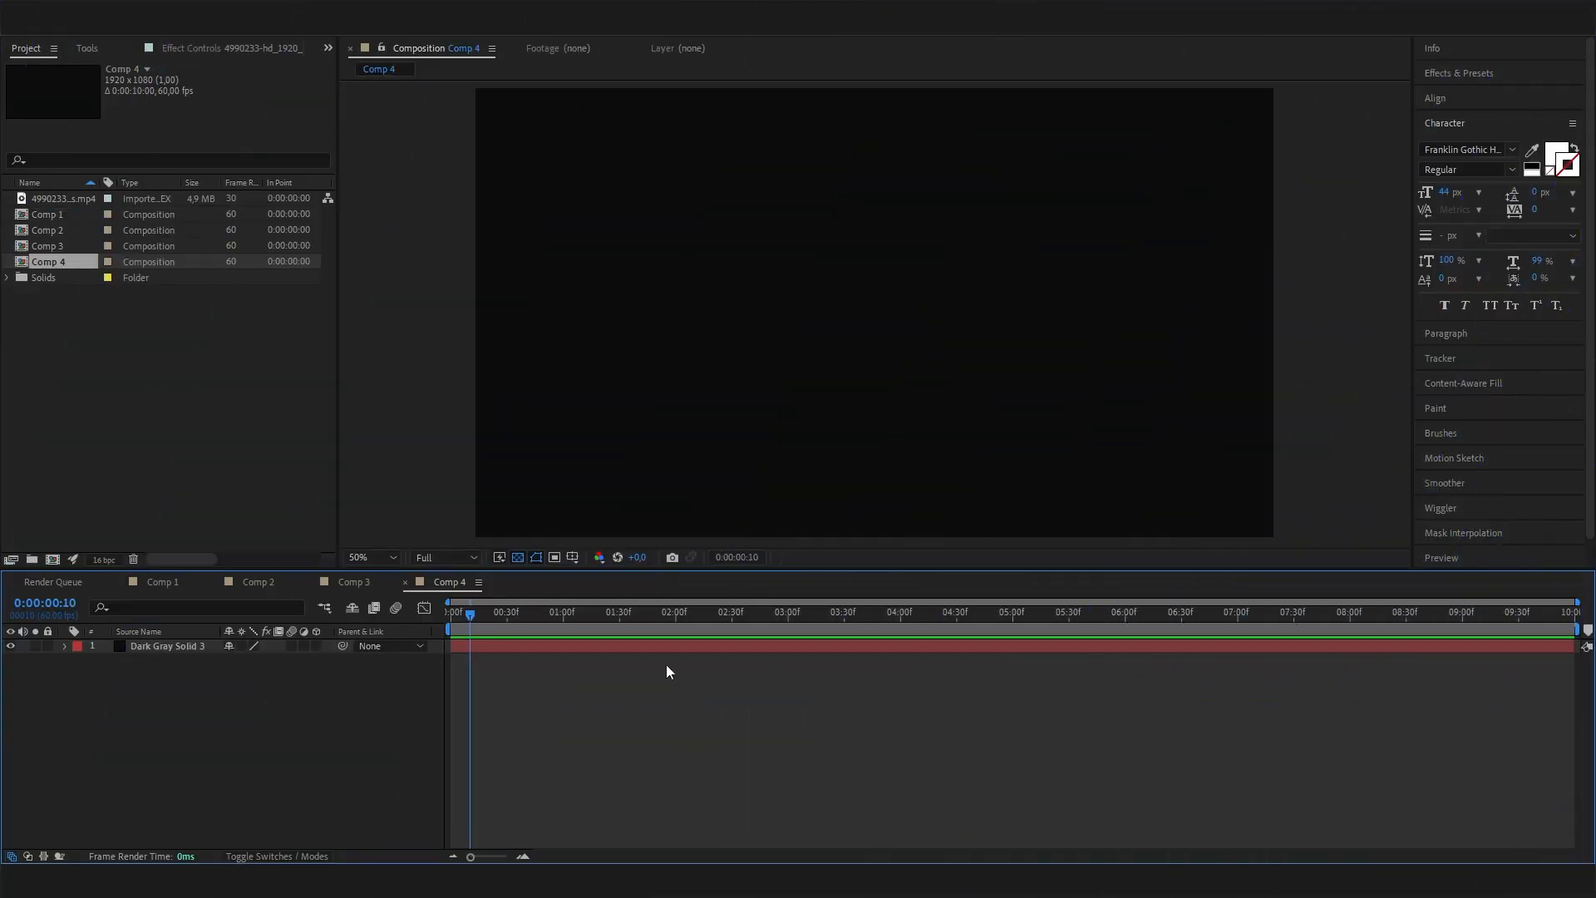
Create a new 1920 x 1080 composition, 10 seconds long at 60 fps.
right_click(193, 440)
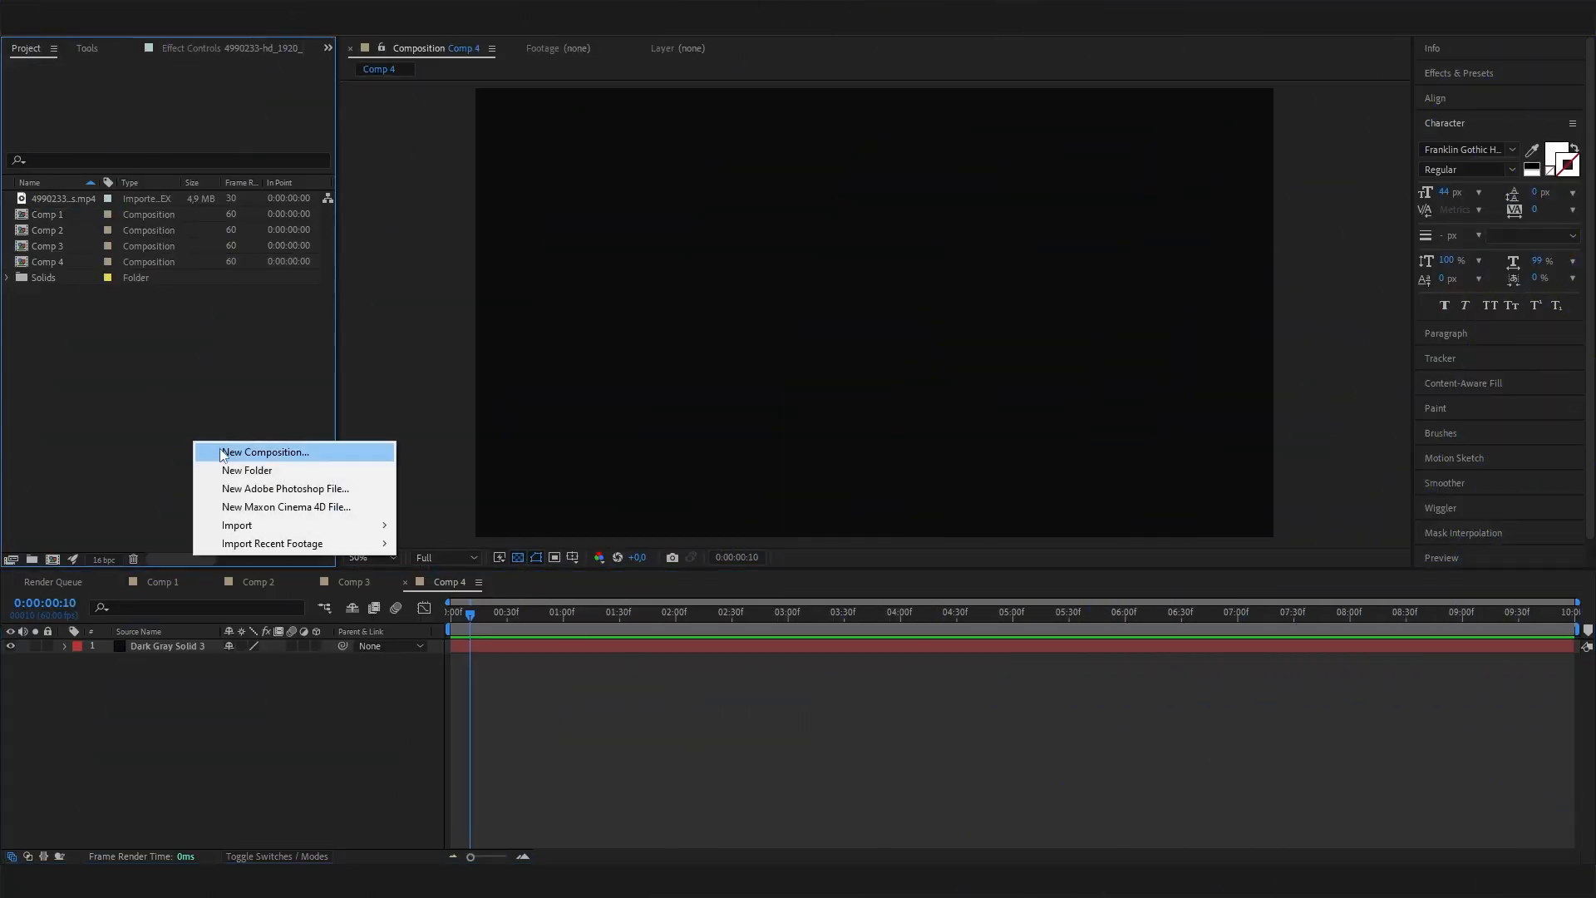
click(221, 449)
click(832, 538)
Add a full-frame dark gray solid with color 0C0C0C as the composition's background.
right_click(293, 664)
mouse_move(402, 468)
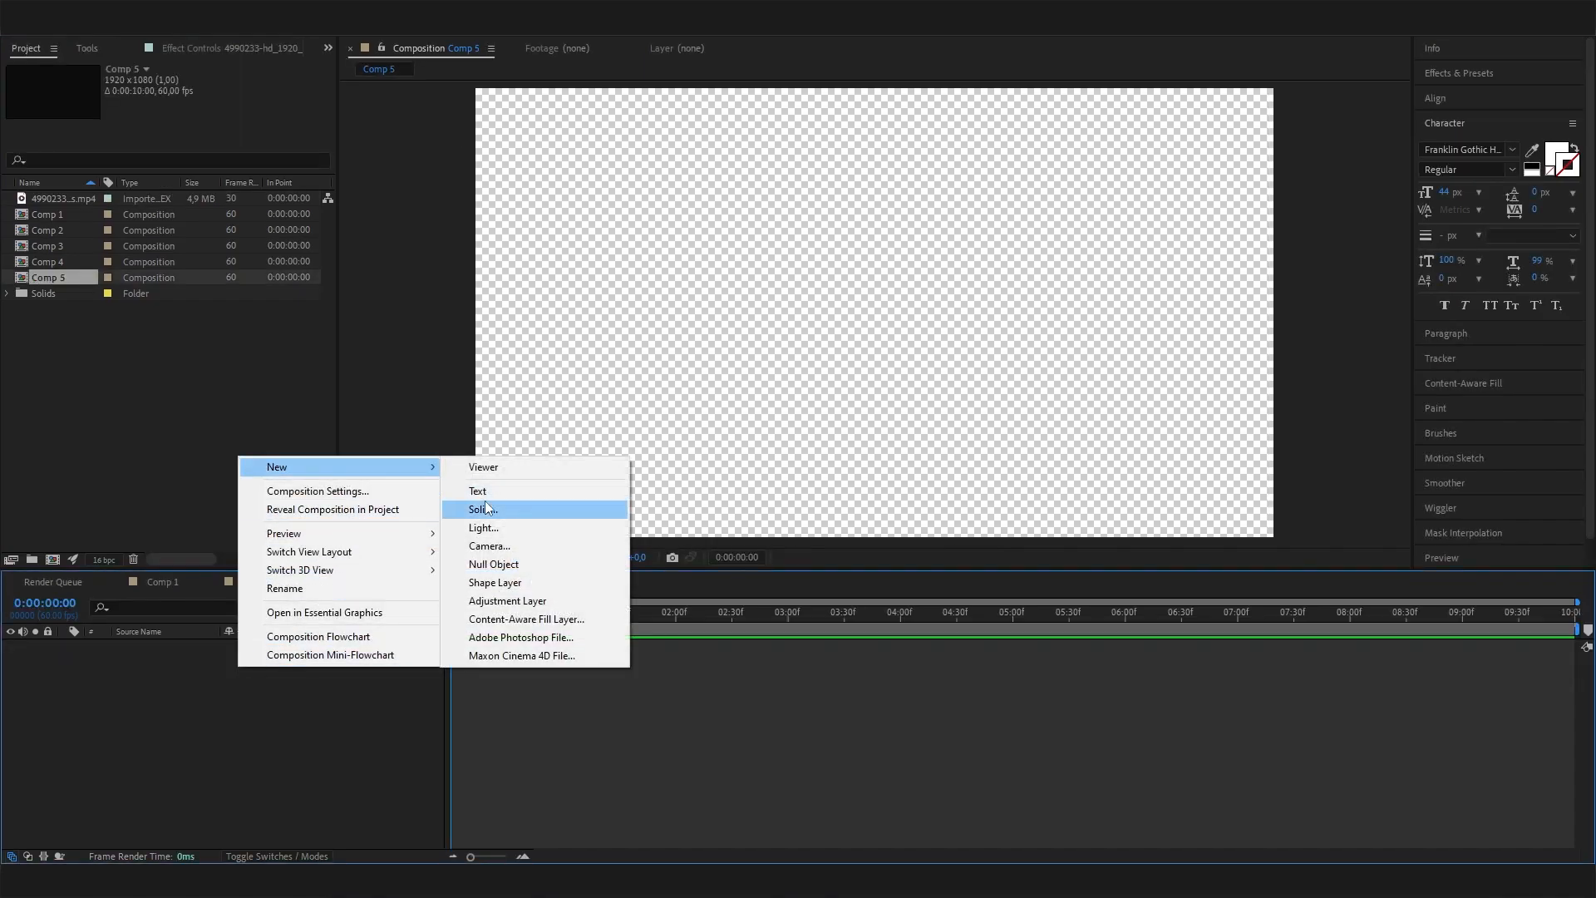
click(478, 507)
click(199, 293)
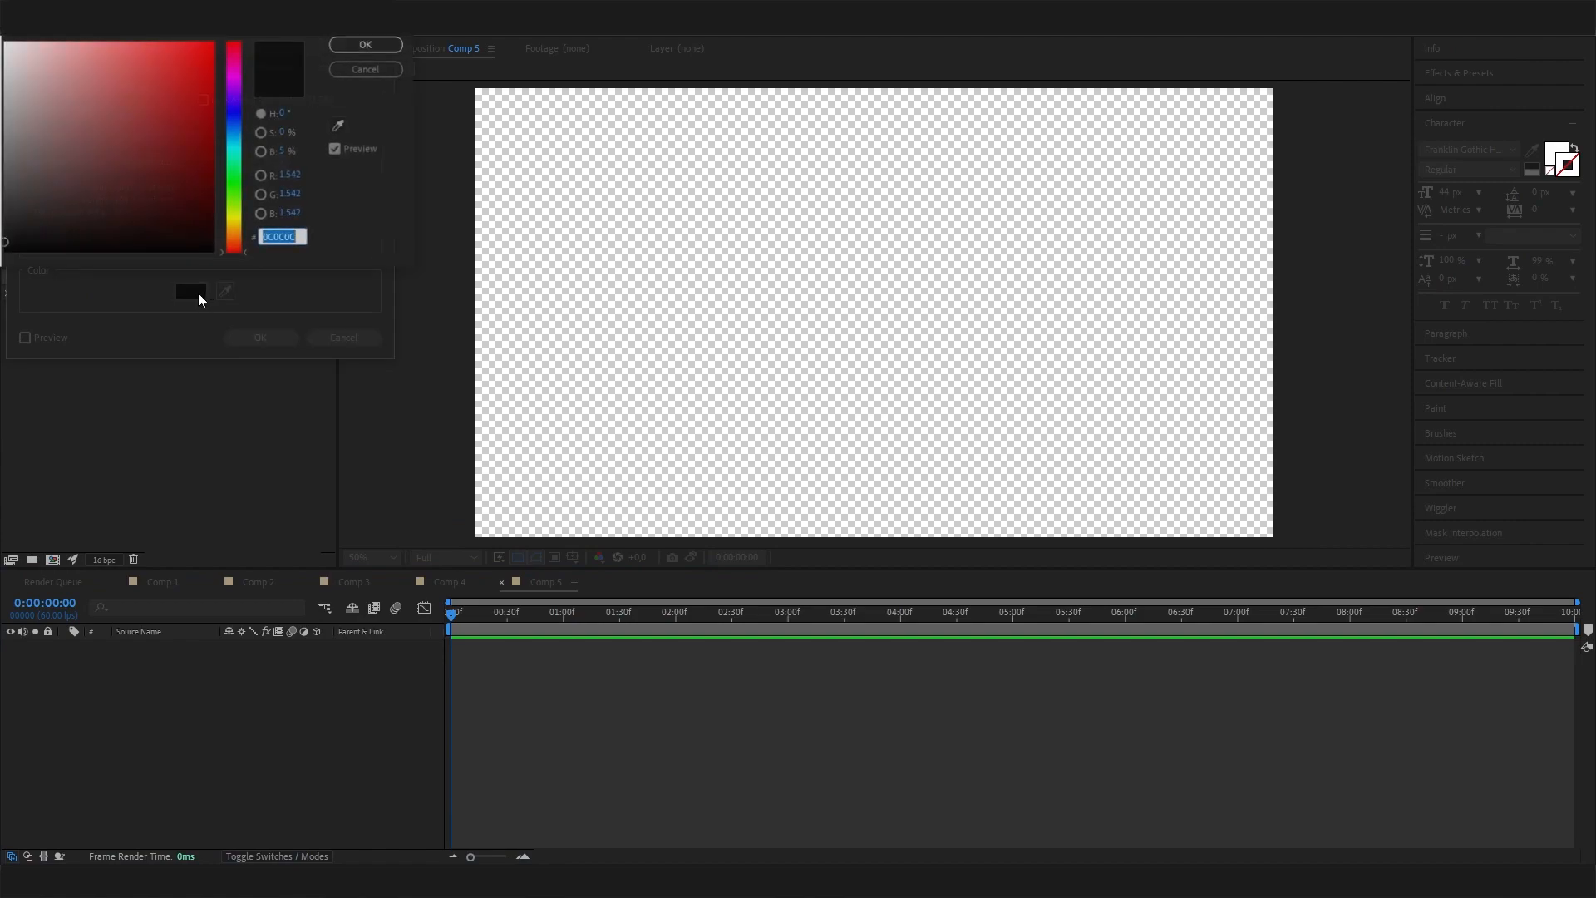
click(366, 45)
click(263, 335)
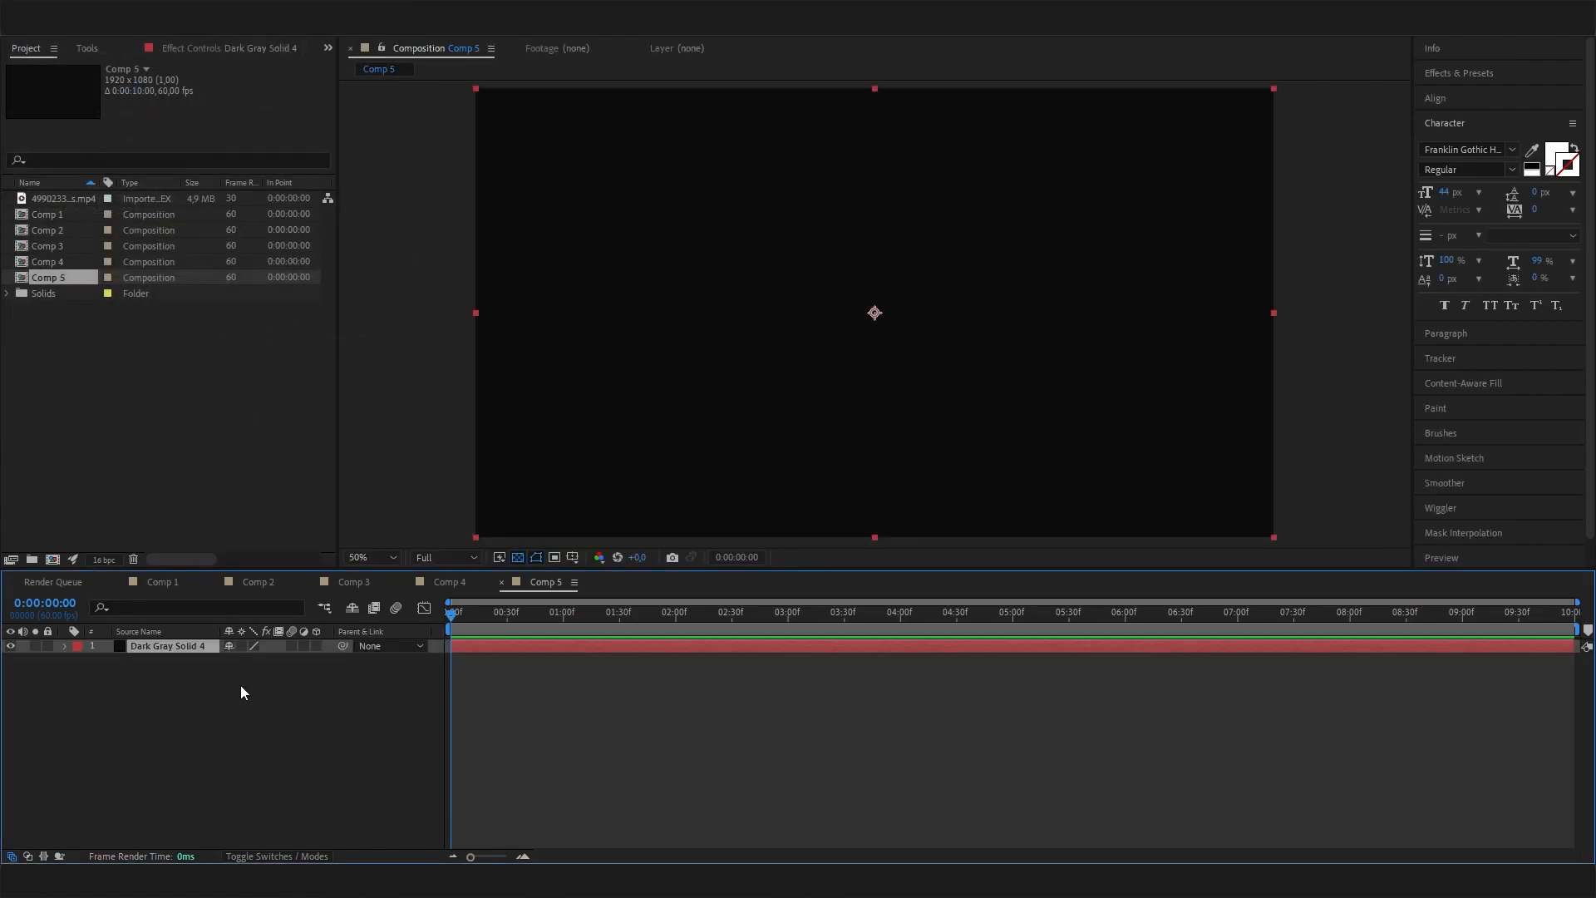
Add a text layer reading "EXAMPLE" above the solid.
right_click(217, 686)
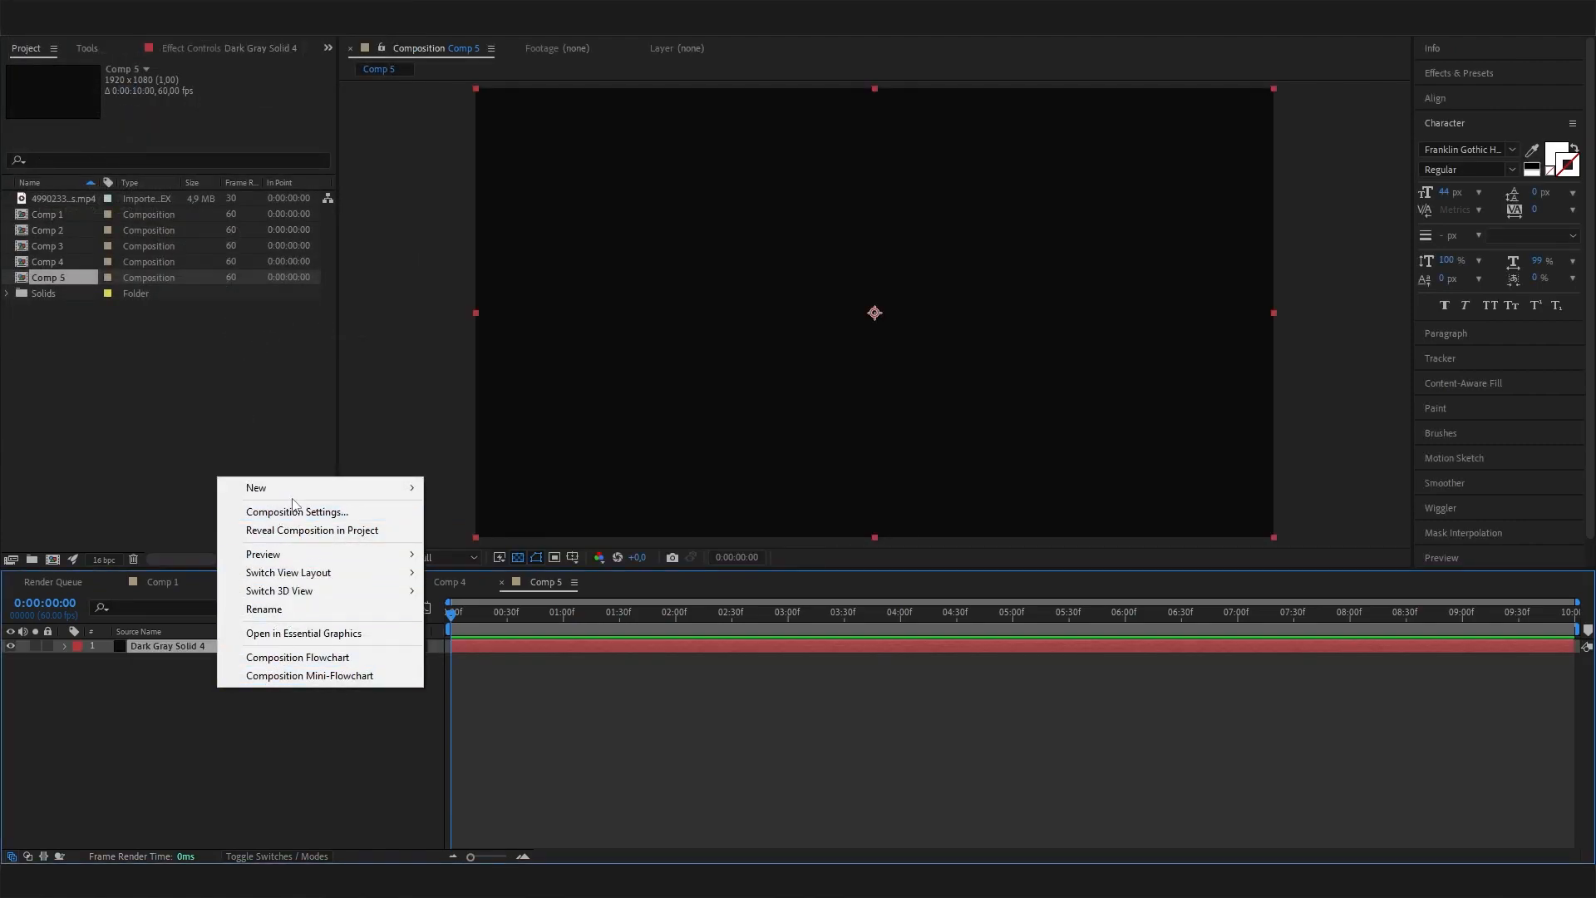
mouse_move(344, 491)
click(457, 511)
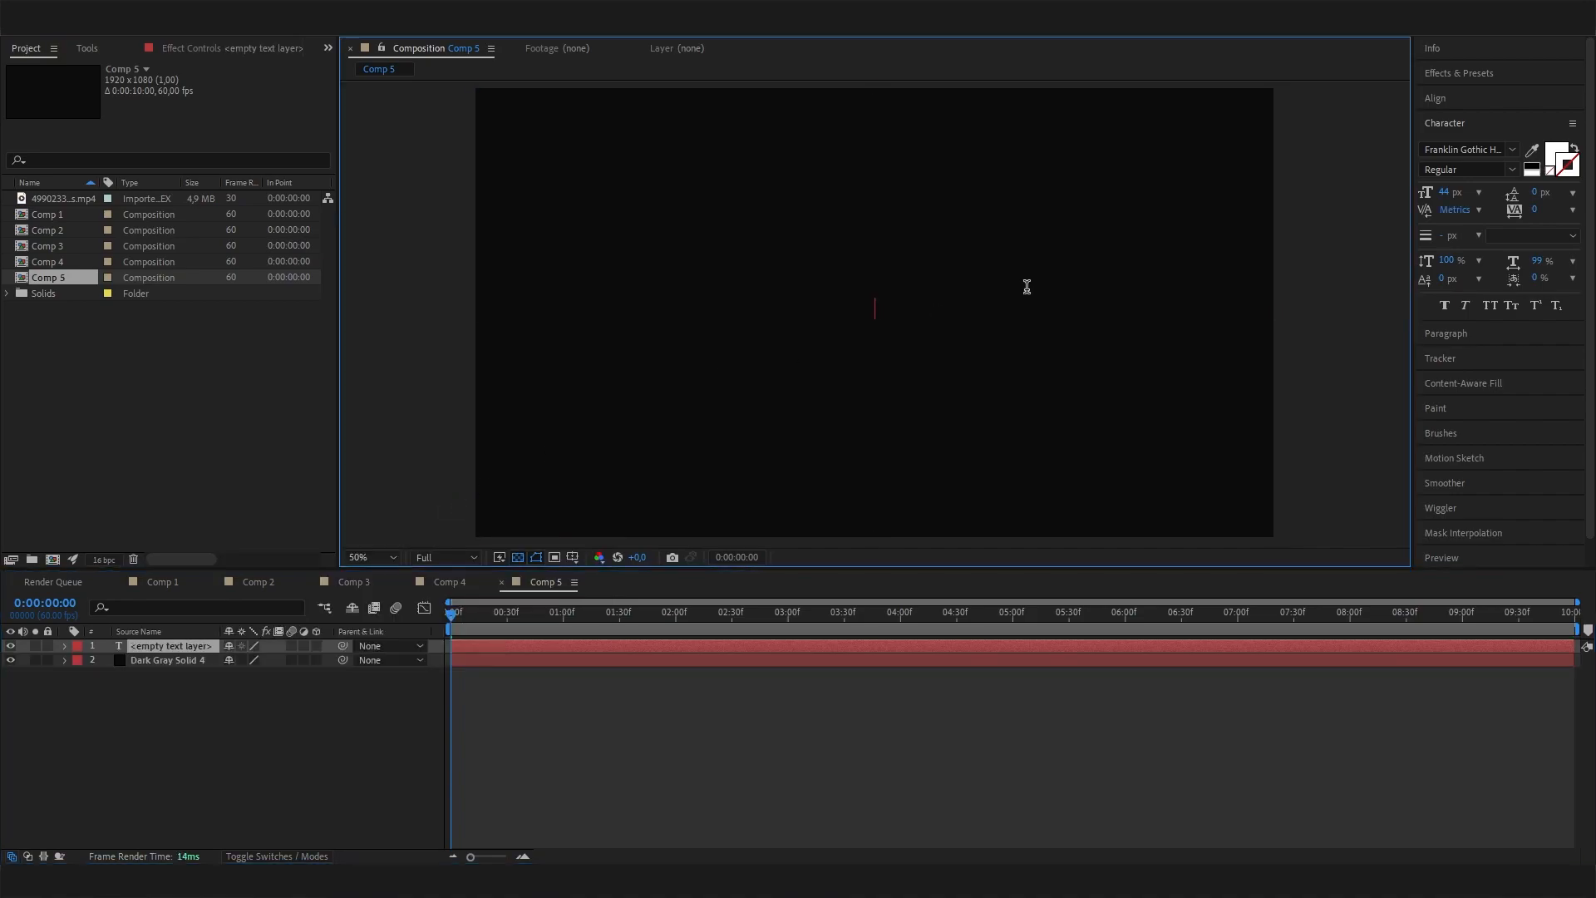
text(EXAMPLE)
click(394, 789)
Scale the EXAMPLE text layer up to 423%.
click(187, 647)
key(s)
drag(278, 664, 553, 673)
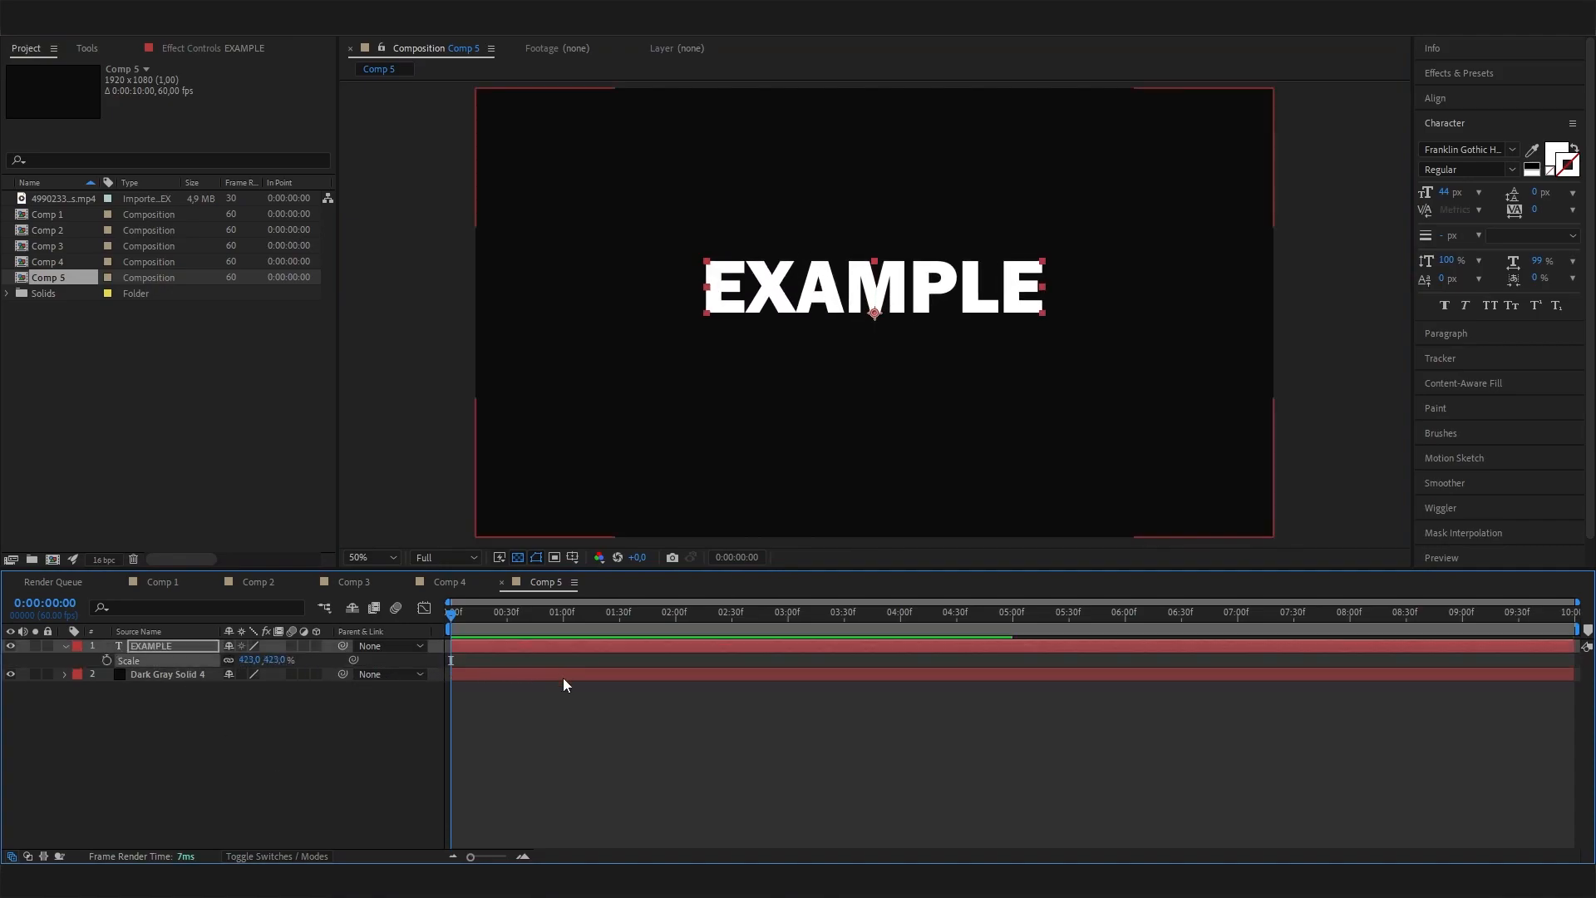
Align the EXAMPLE text to the composition's center horizontally and vertically.
click(1435, 98)
click(1461, 140)
click(1543, 139)
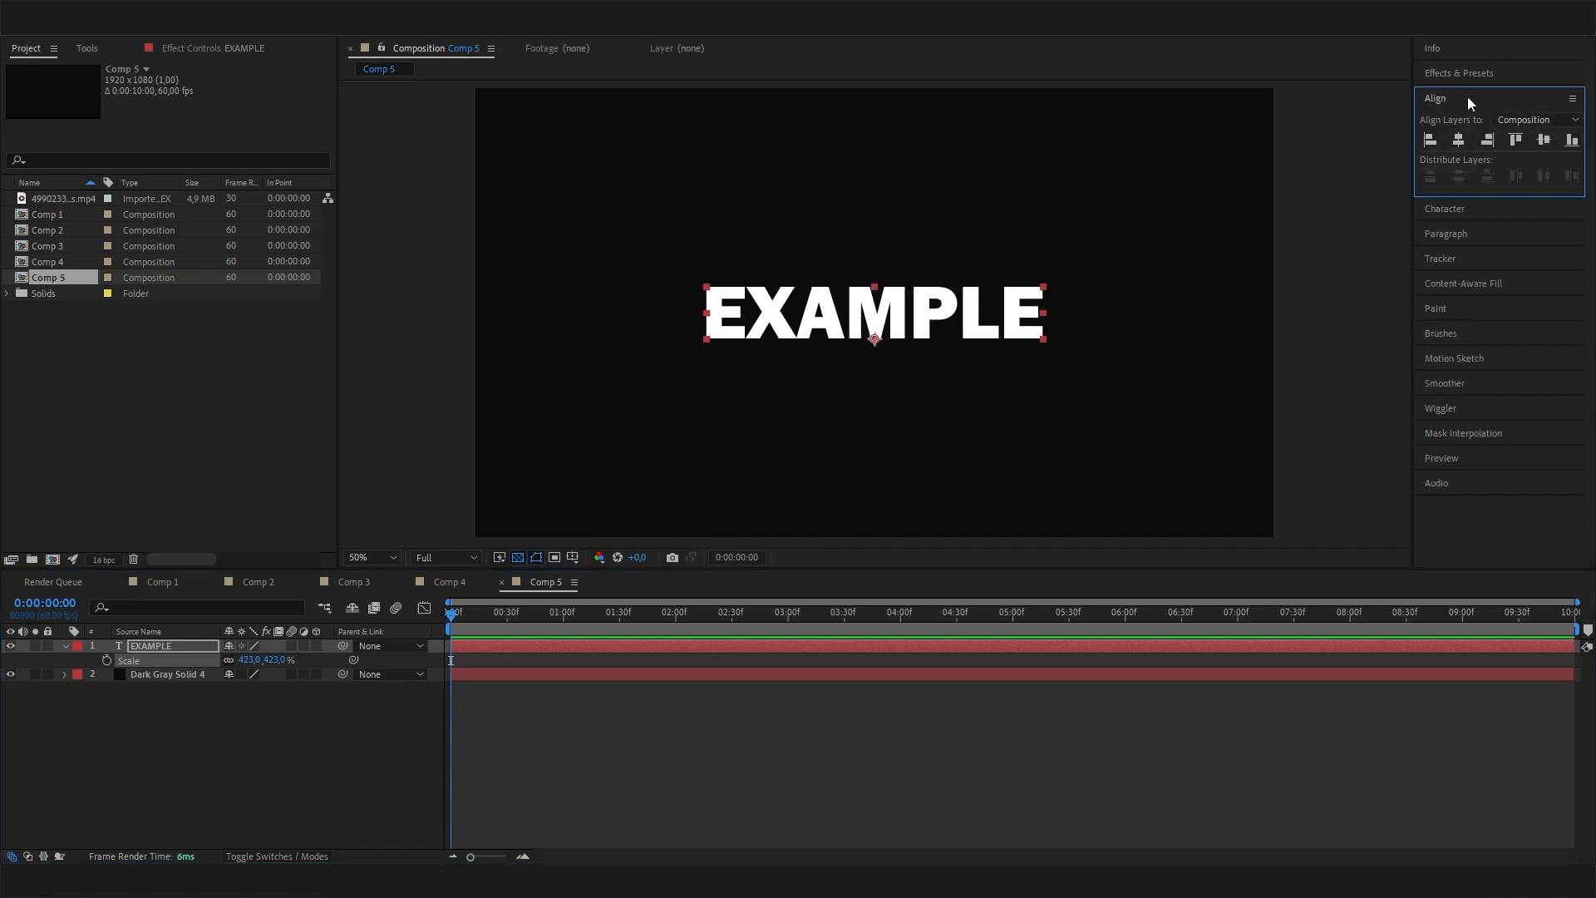
click(305, 26)
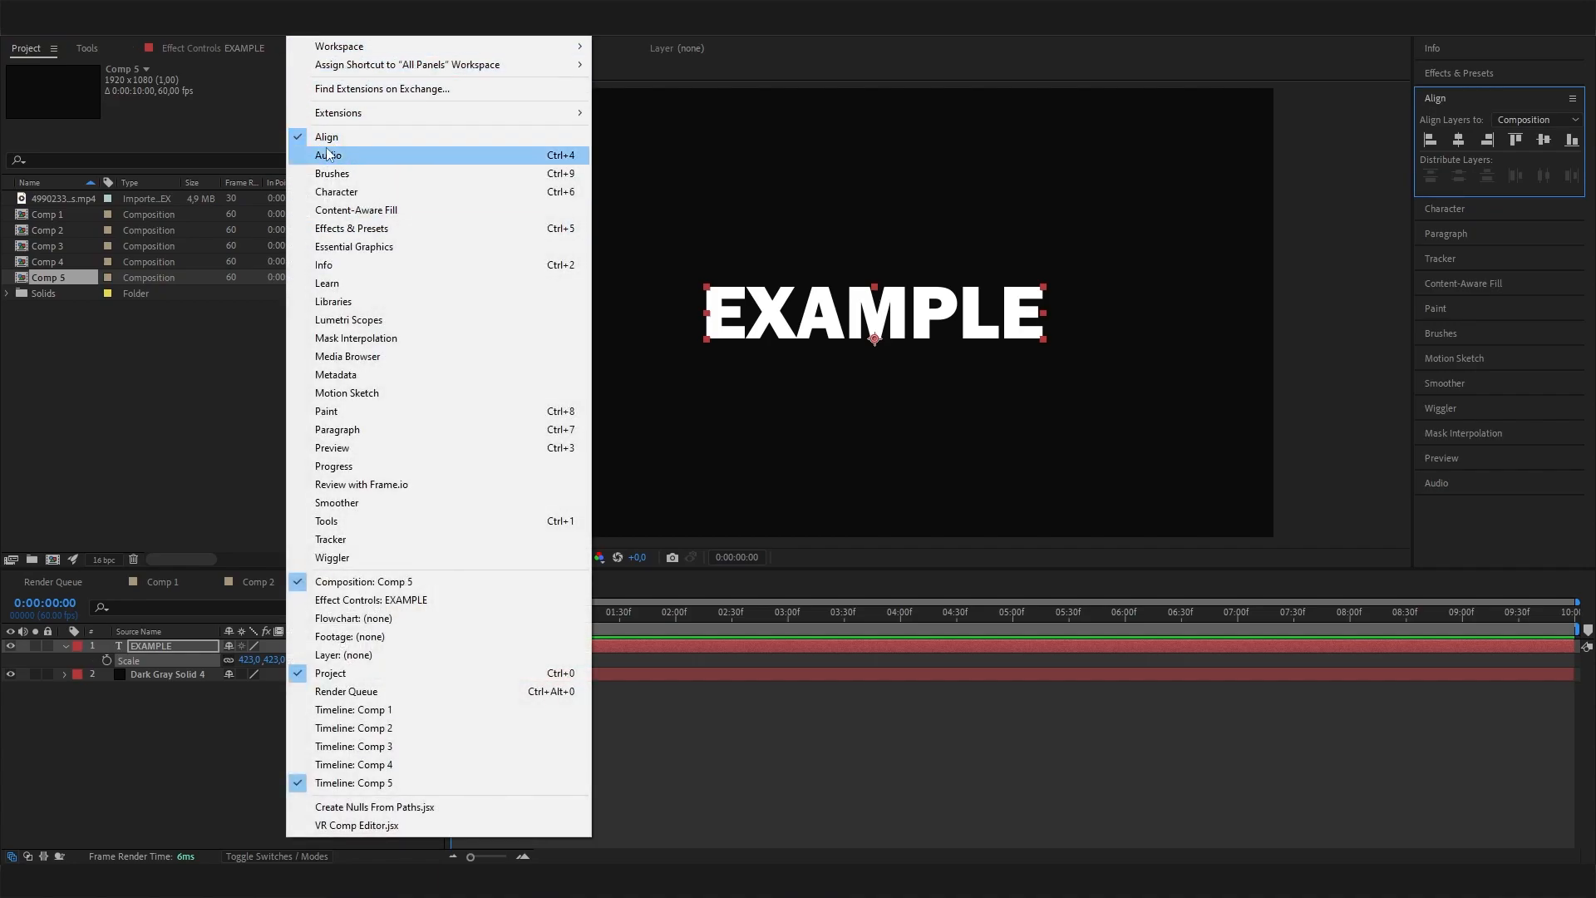
click(151, 785)
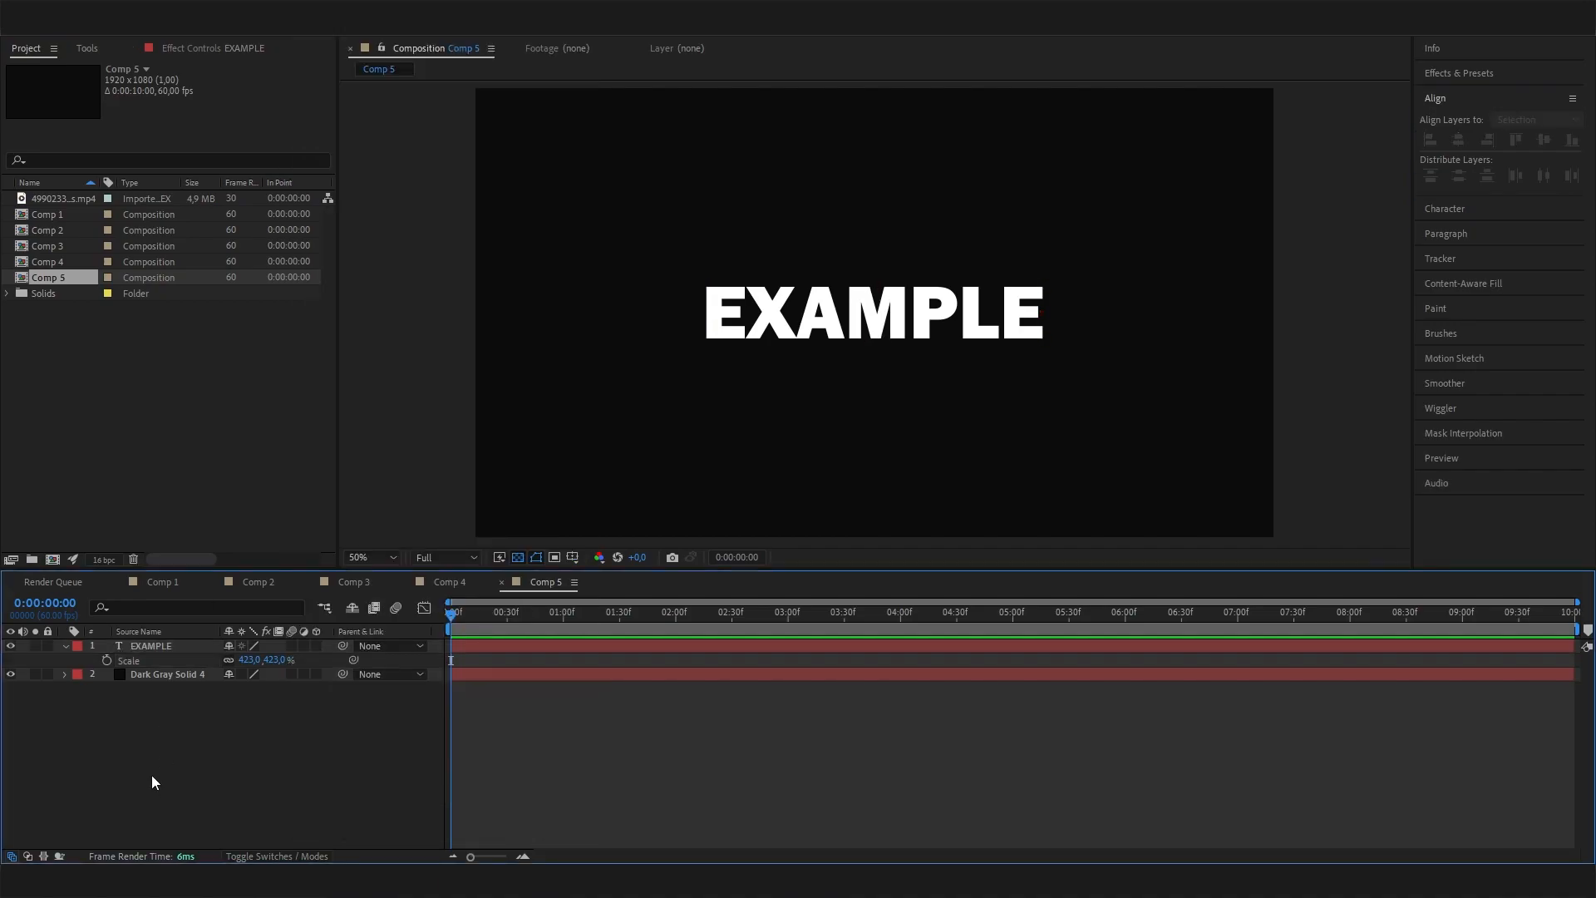
click(161, 653)
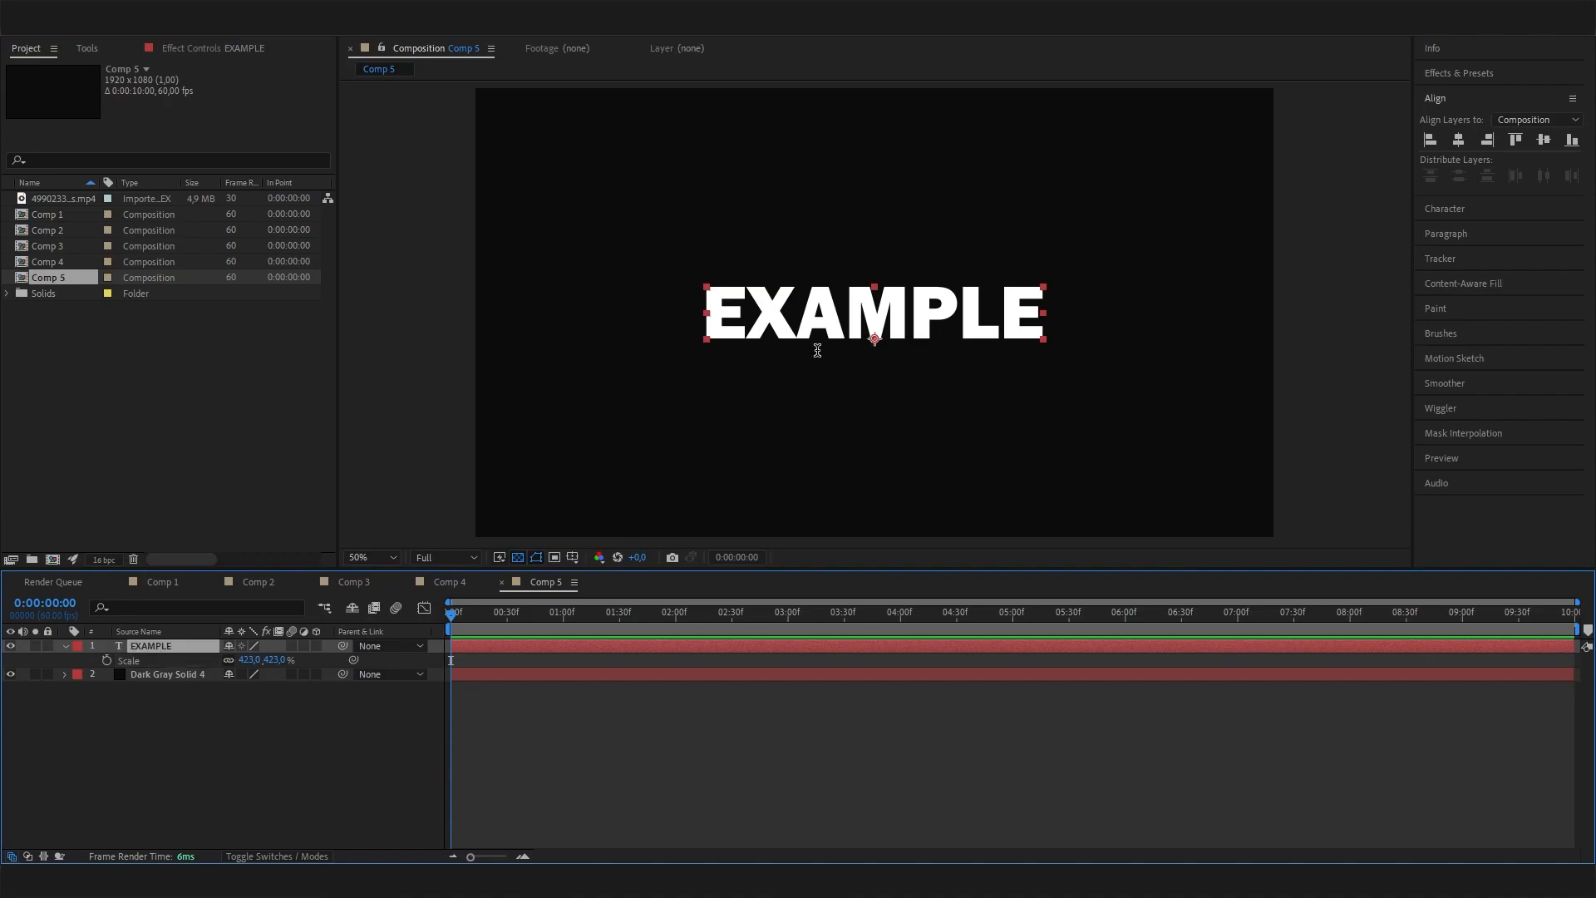
drag(715, 310, 1034, 309)
click(185, 670)
Swap the EXAMPLE text's fill and stroke to leave only an outline, and set the stroke color to blue 2486FF.
click(178, 649)
click(1463, 208)
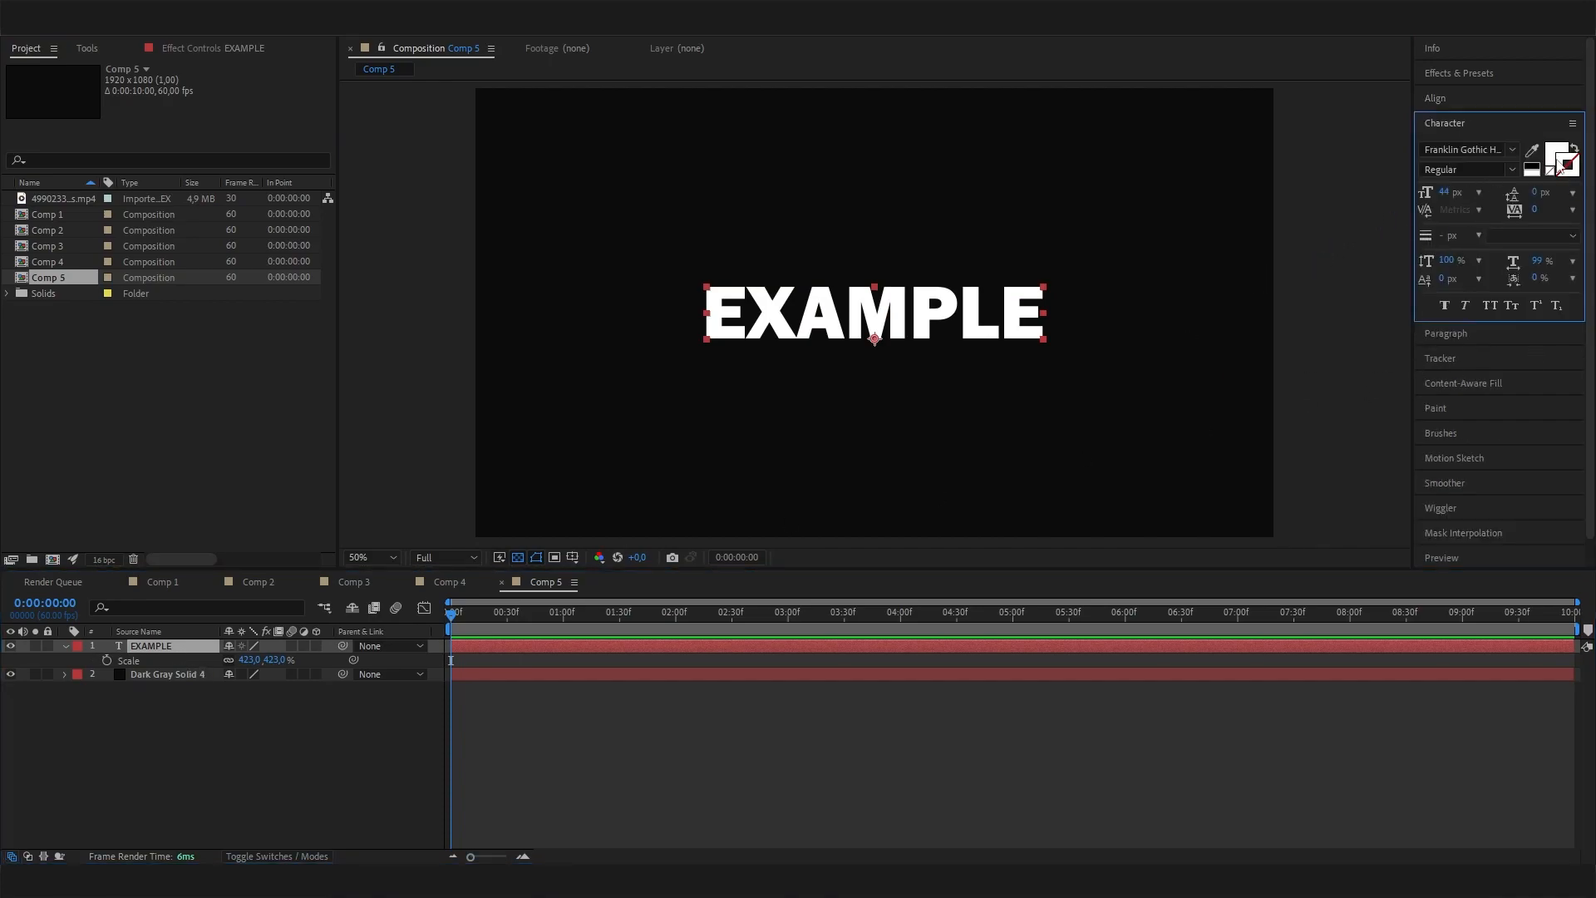
click(1574, 149)
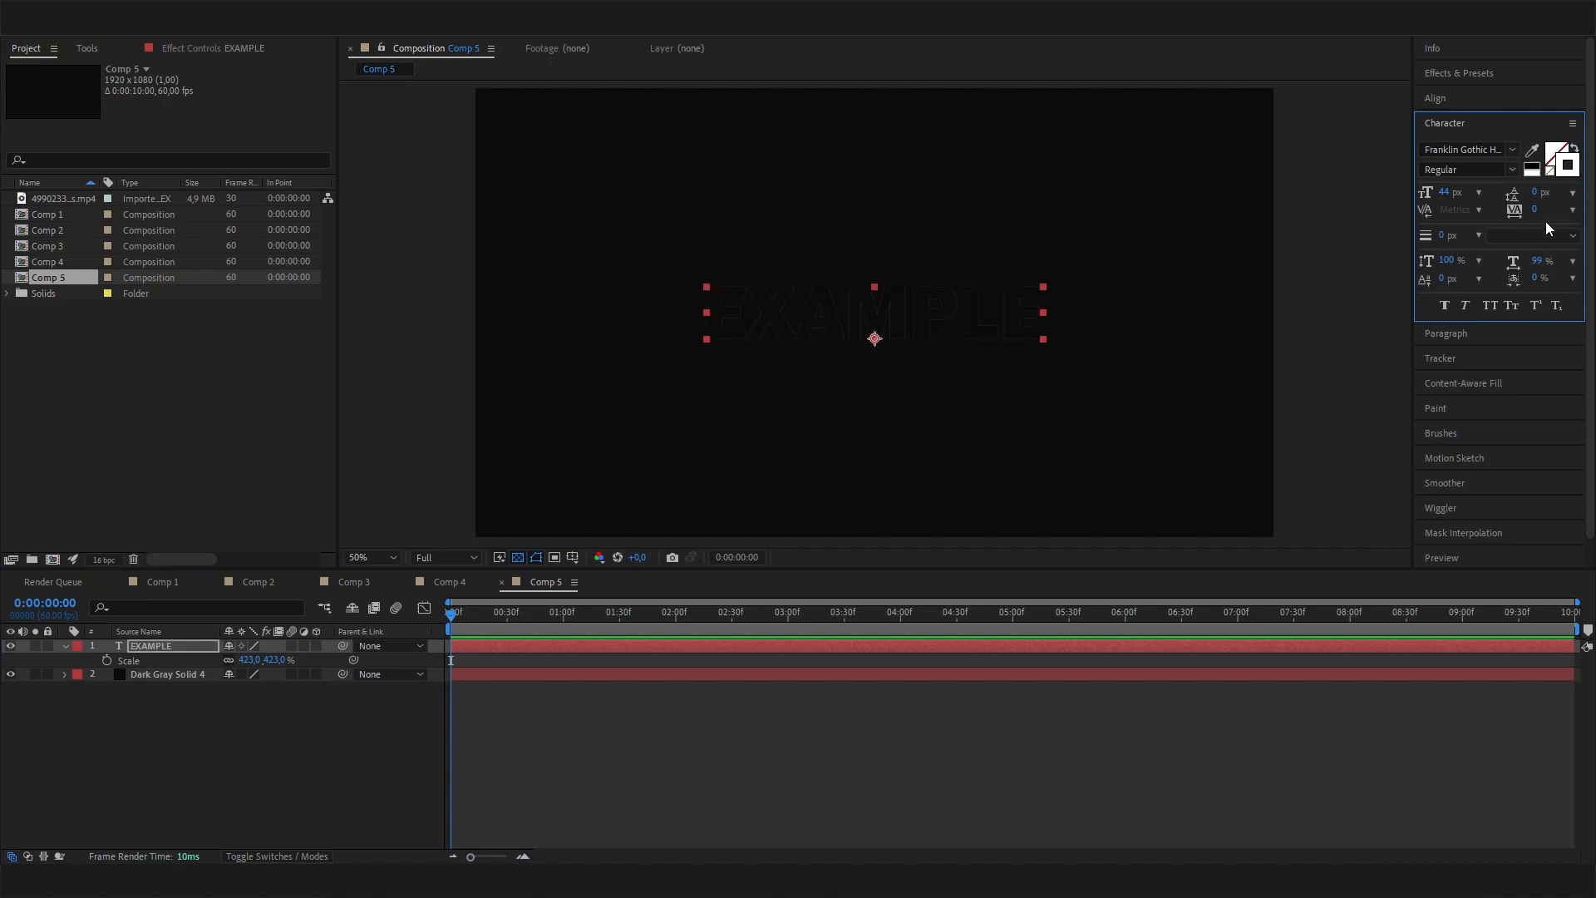
click(1574, 174)
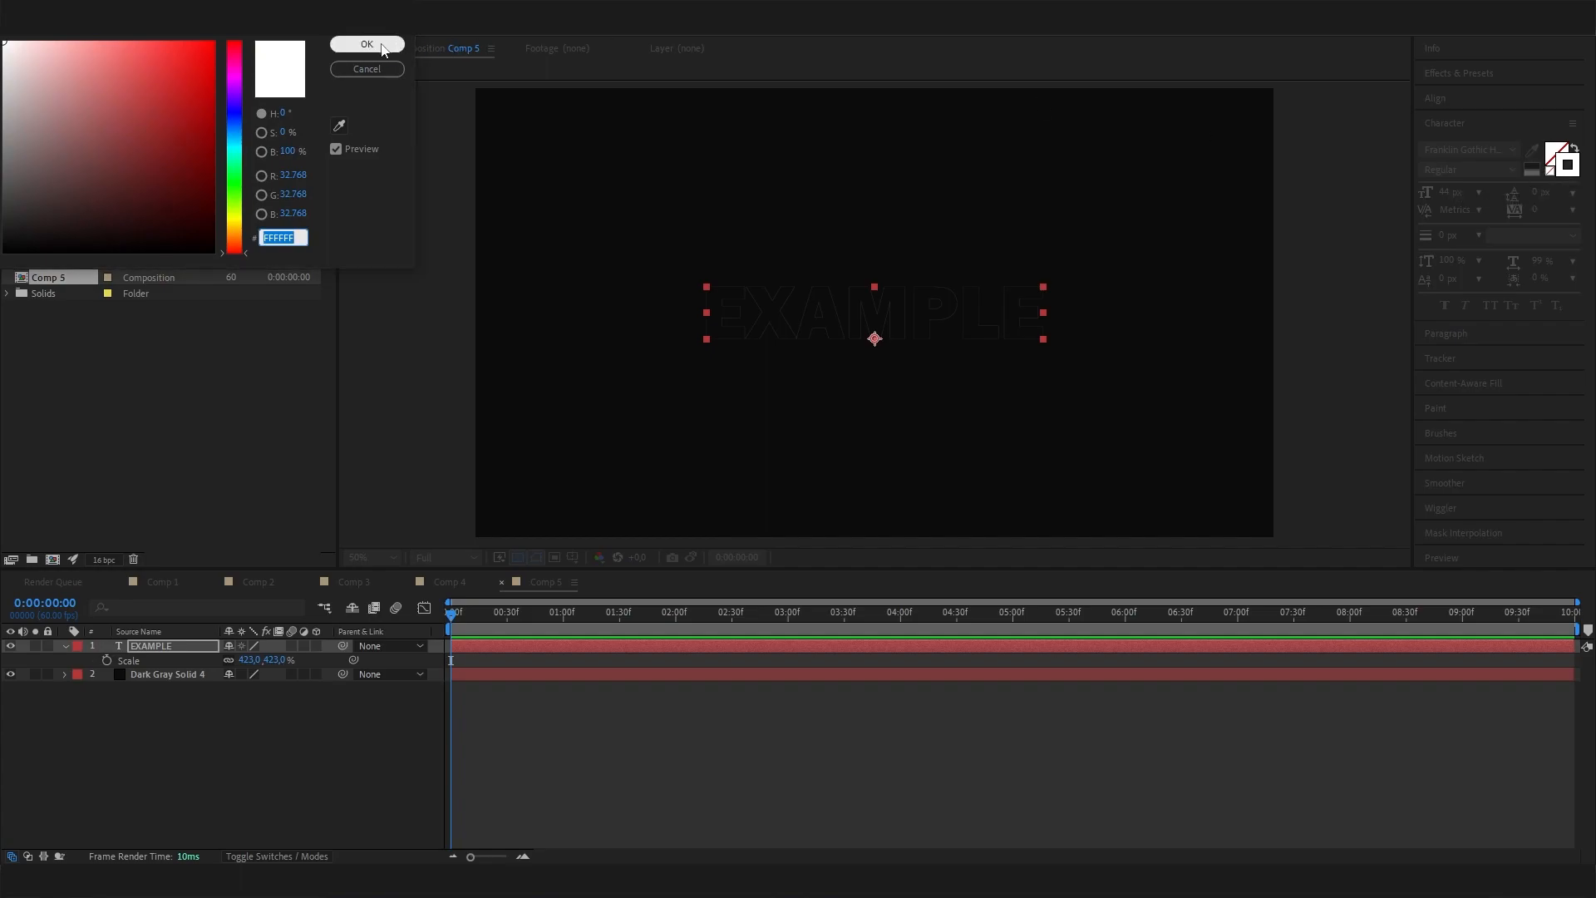
click(235, 127)
click(185, 40)
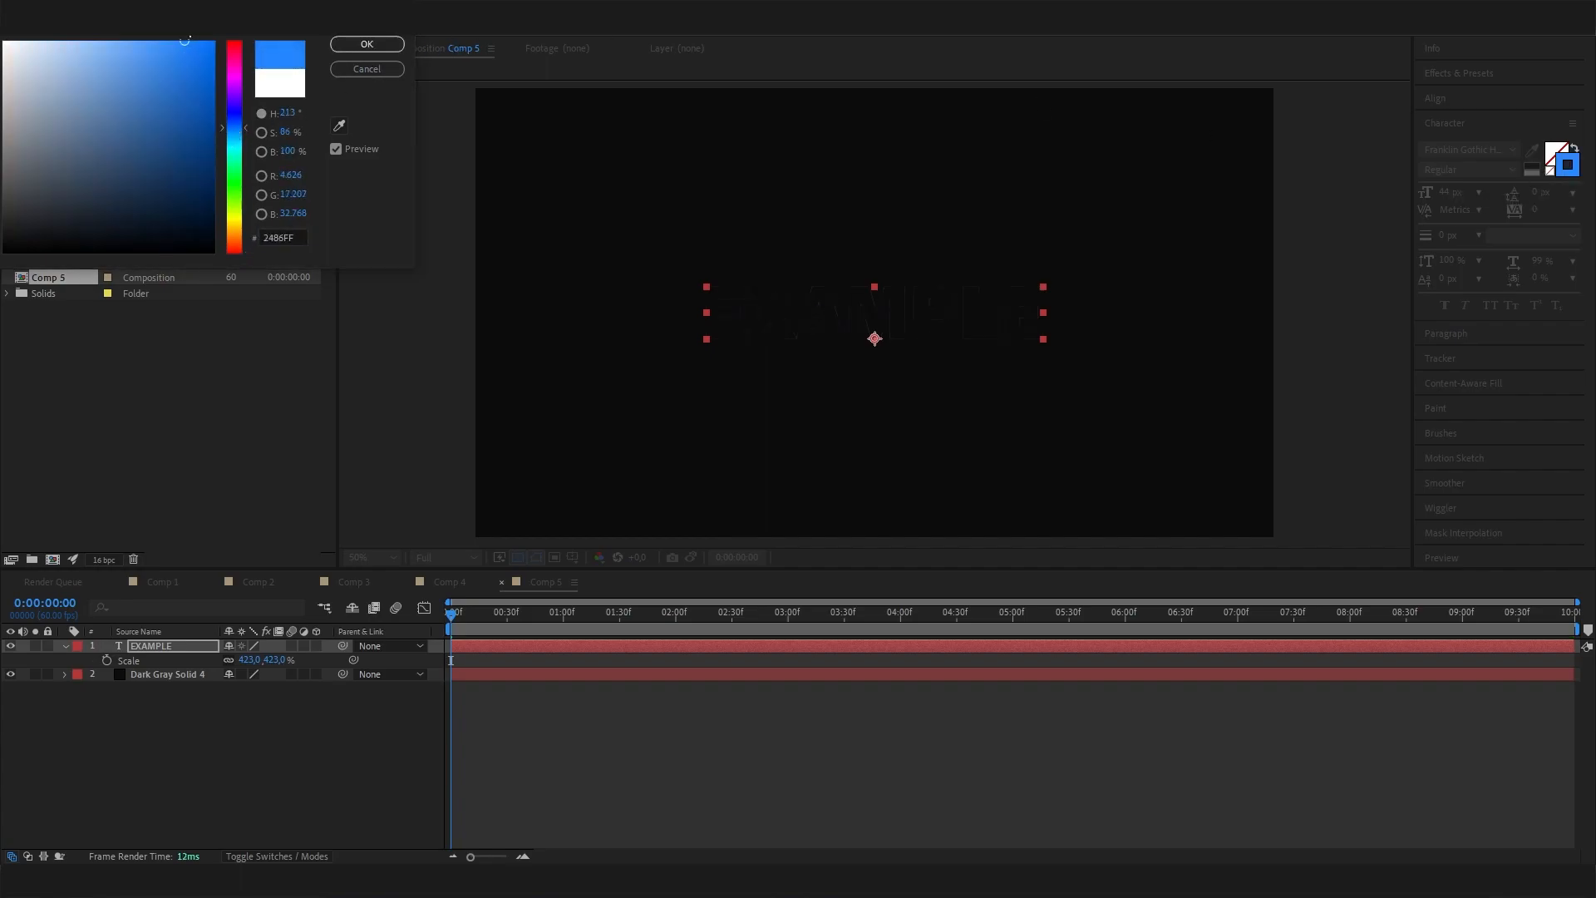
click(370, 46)
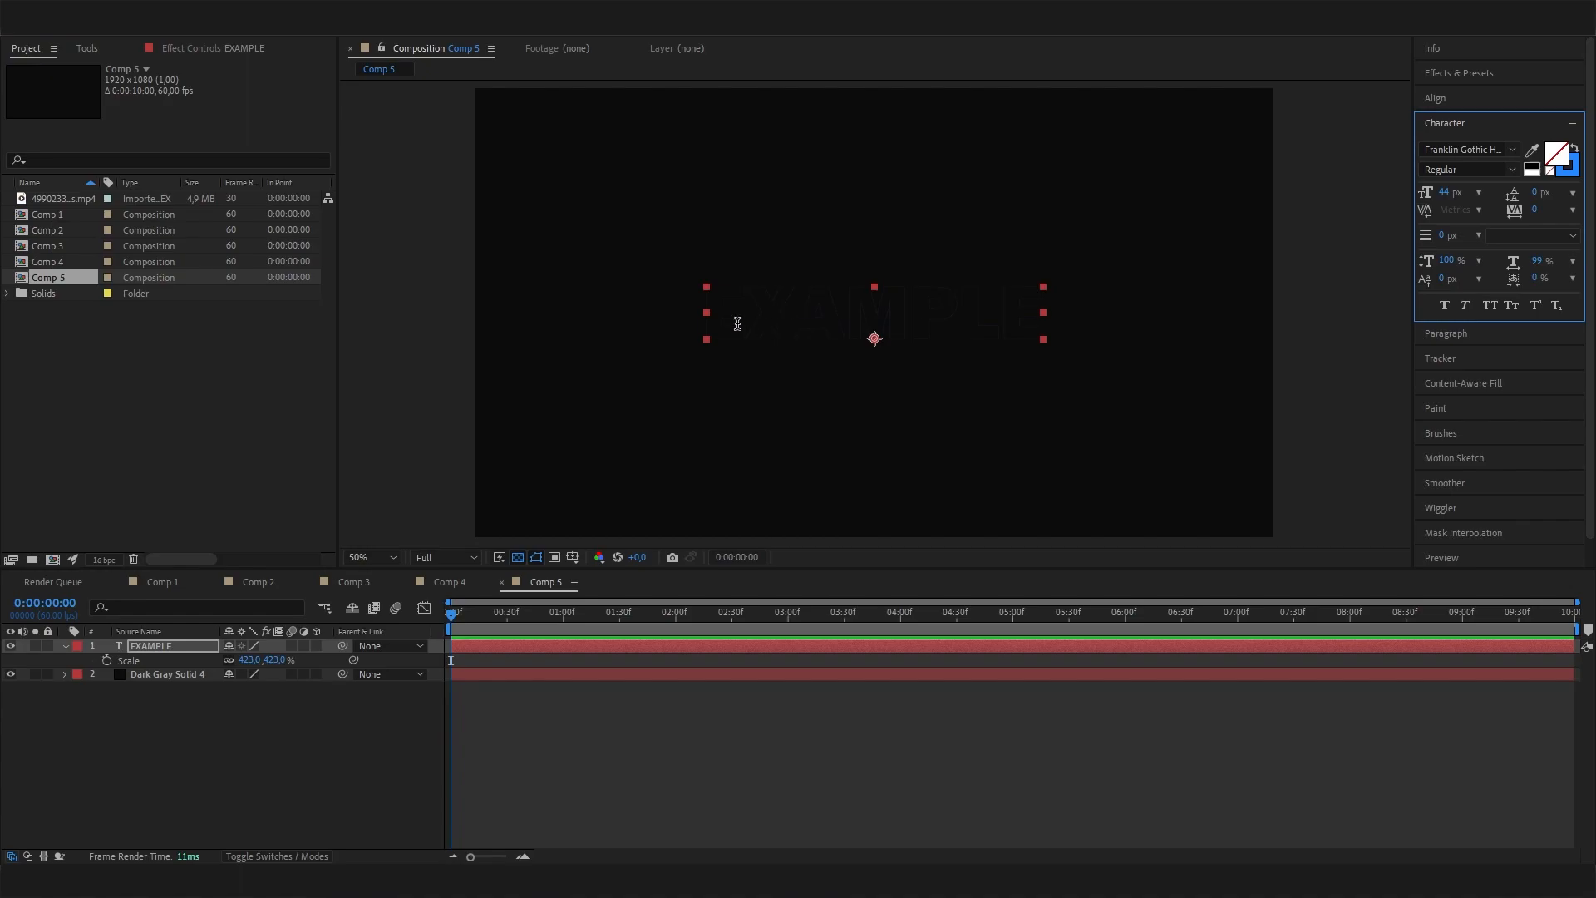
Set the stroke width of the whole EXAMPLE text to 0.5 px.
drag(738, 323, 957, 311)
click(939, 319)
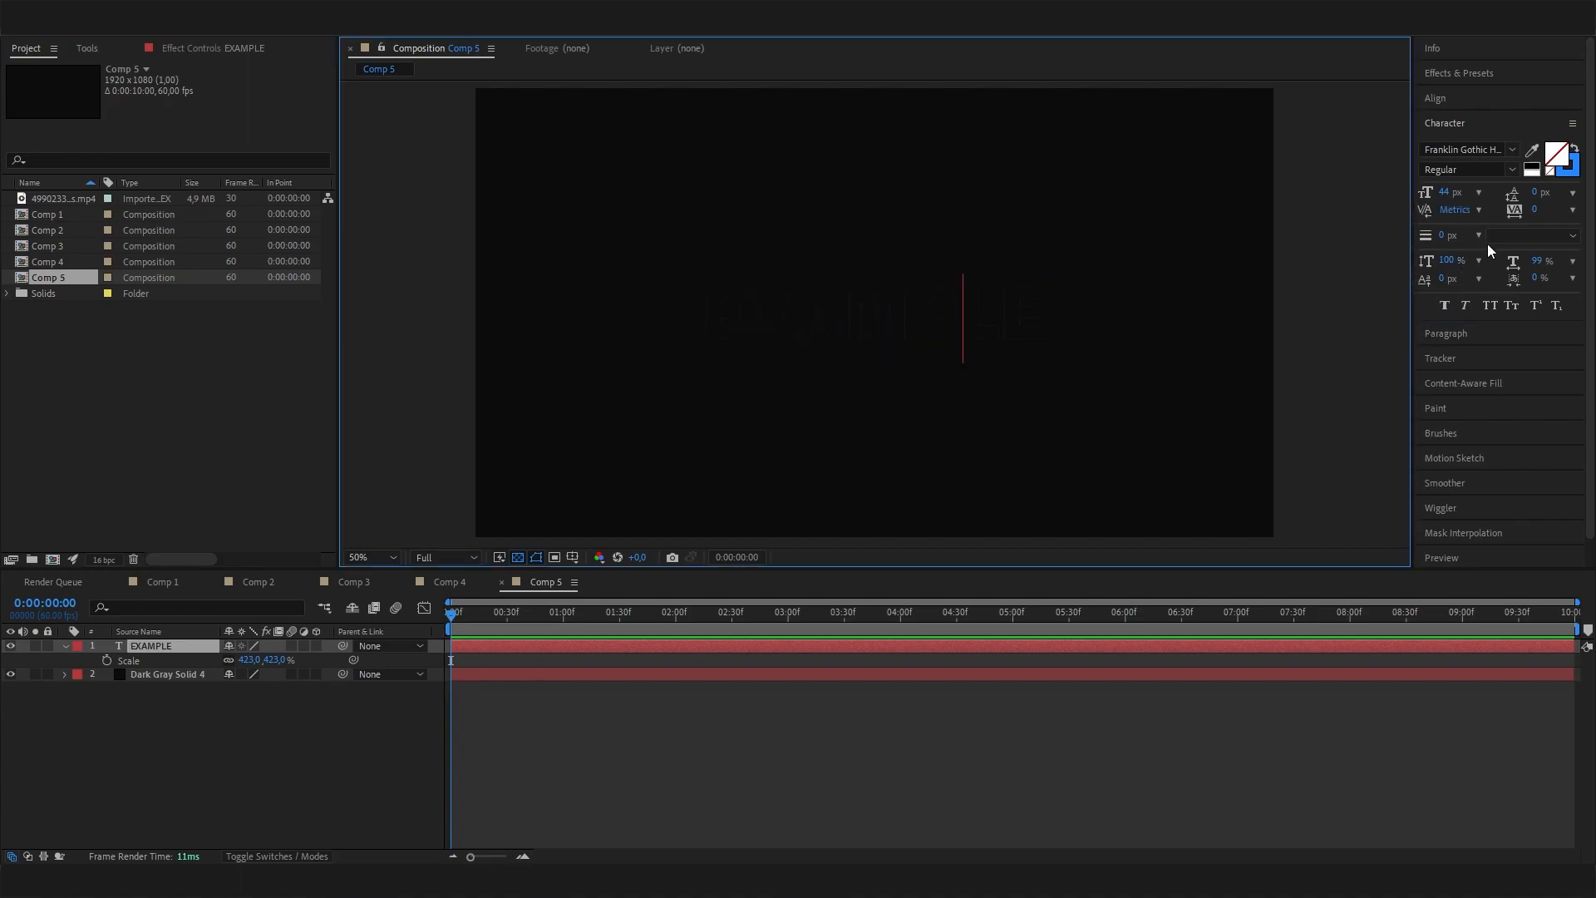
double_click(921, 319)
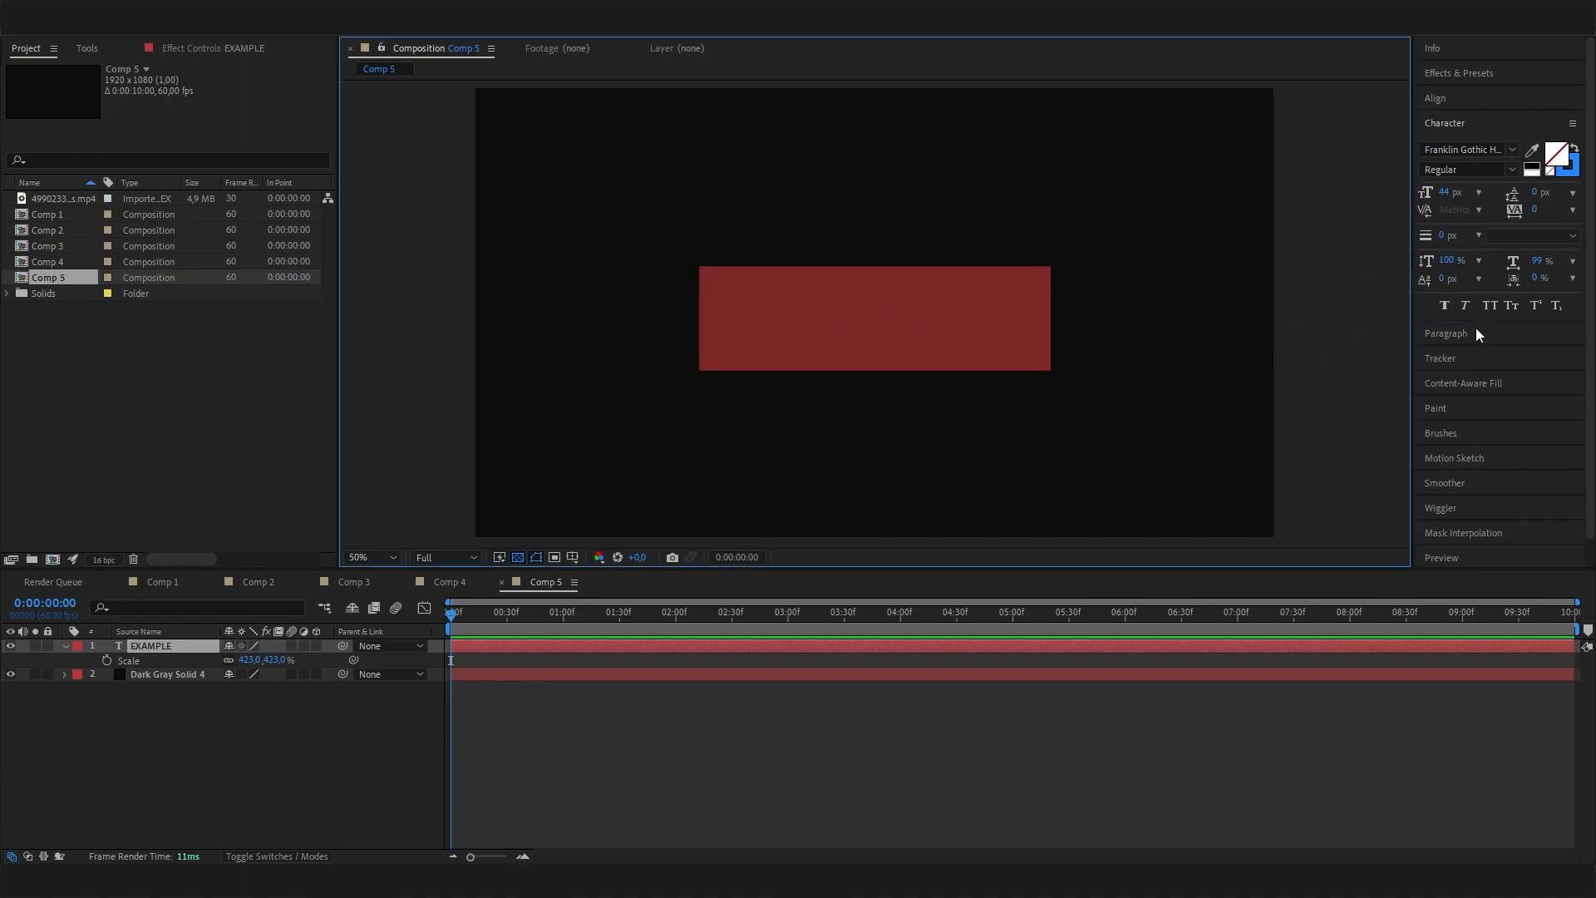
click(1473, 238)
click(1472, 276)
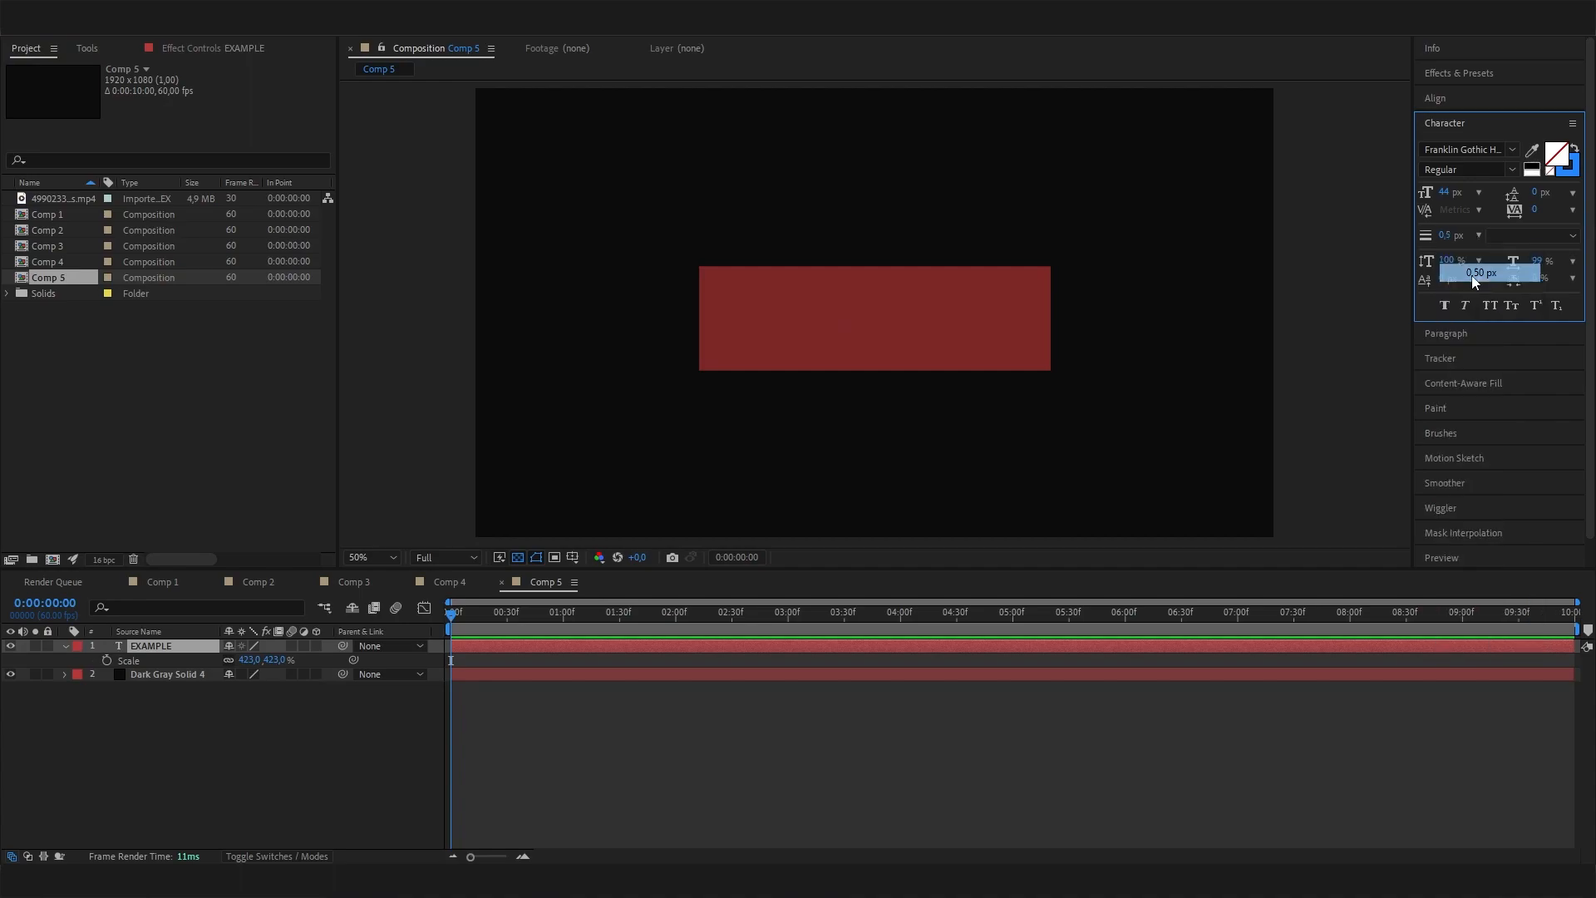
click(377, 719)
Set the EXAMPLE text's stroke width to 1 px.
click(137, 648)
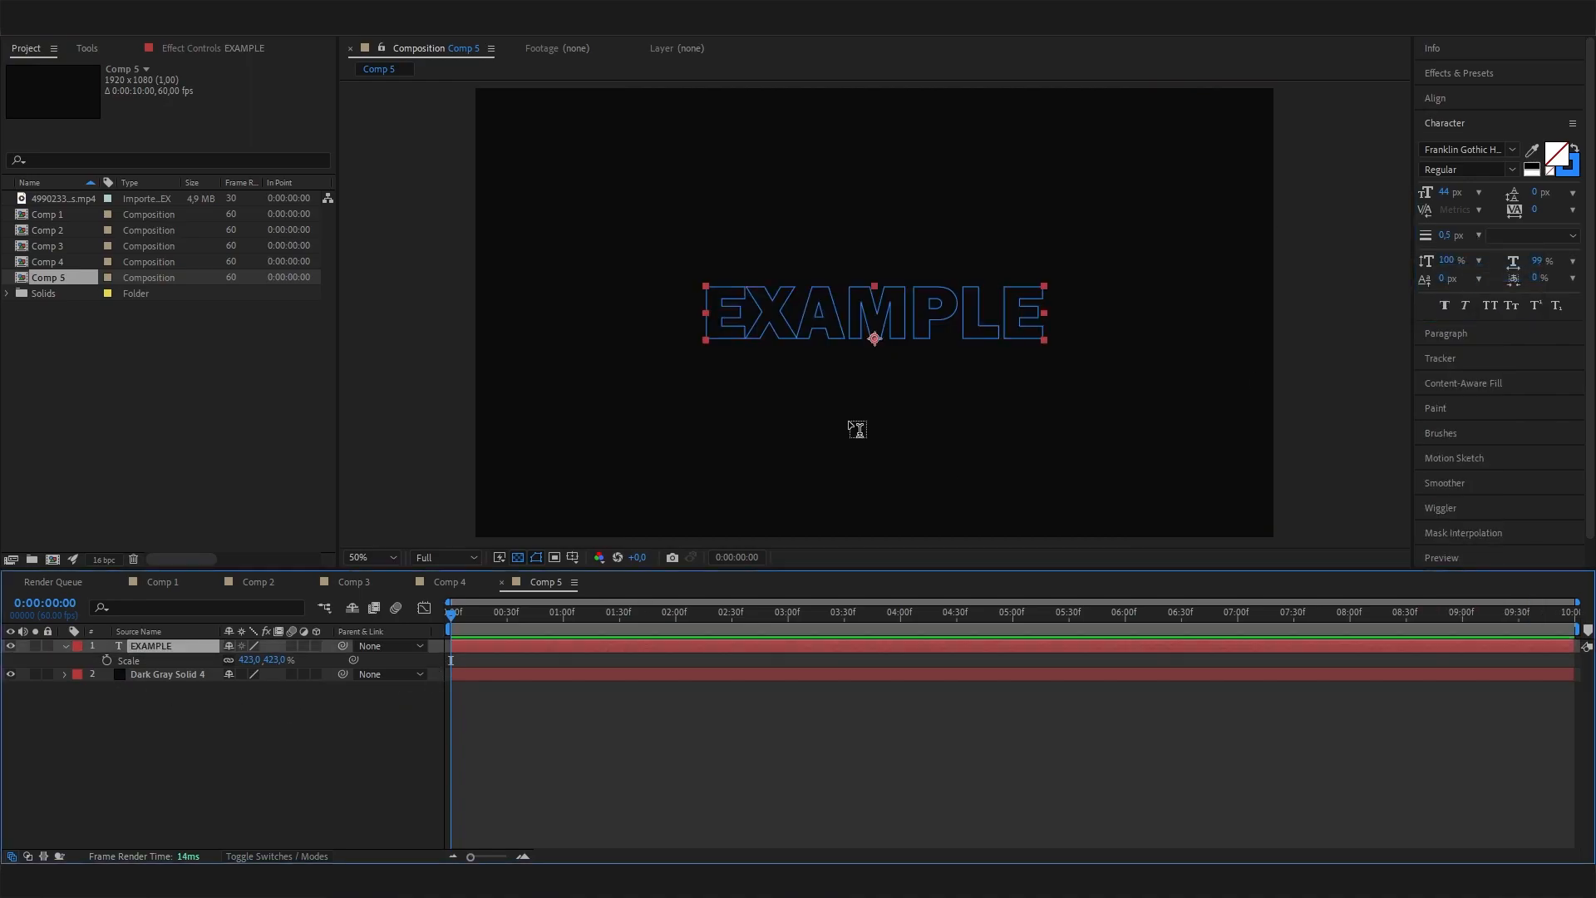
click(1473, 235)
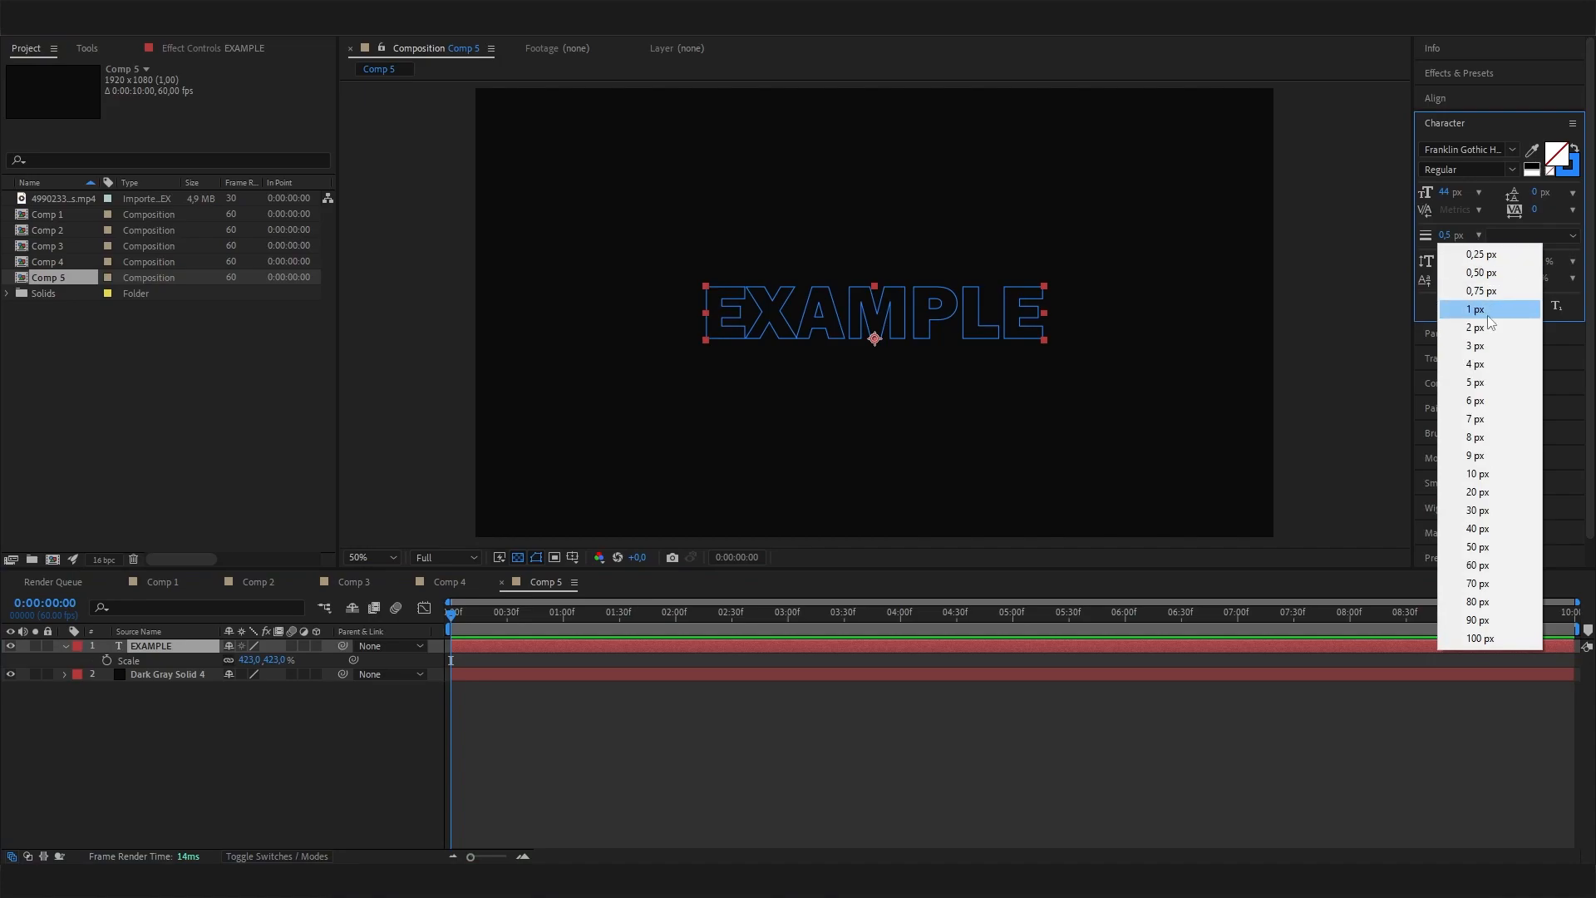
click(1487, 311)
click(374, 711)
Enlarge the outlined EXAMPLE text layer to a scale of 597%.
click(213, 646)
key(s)
key(s)
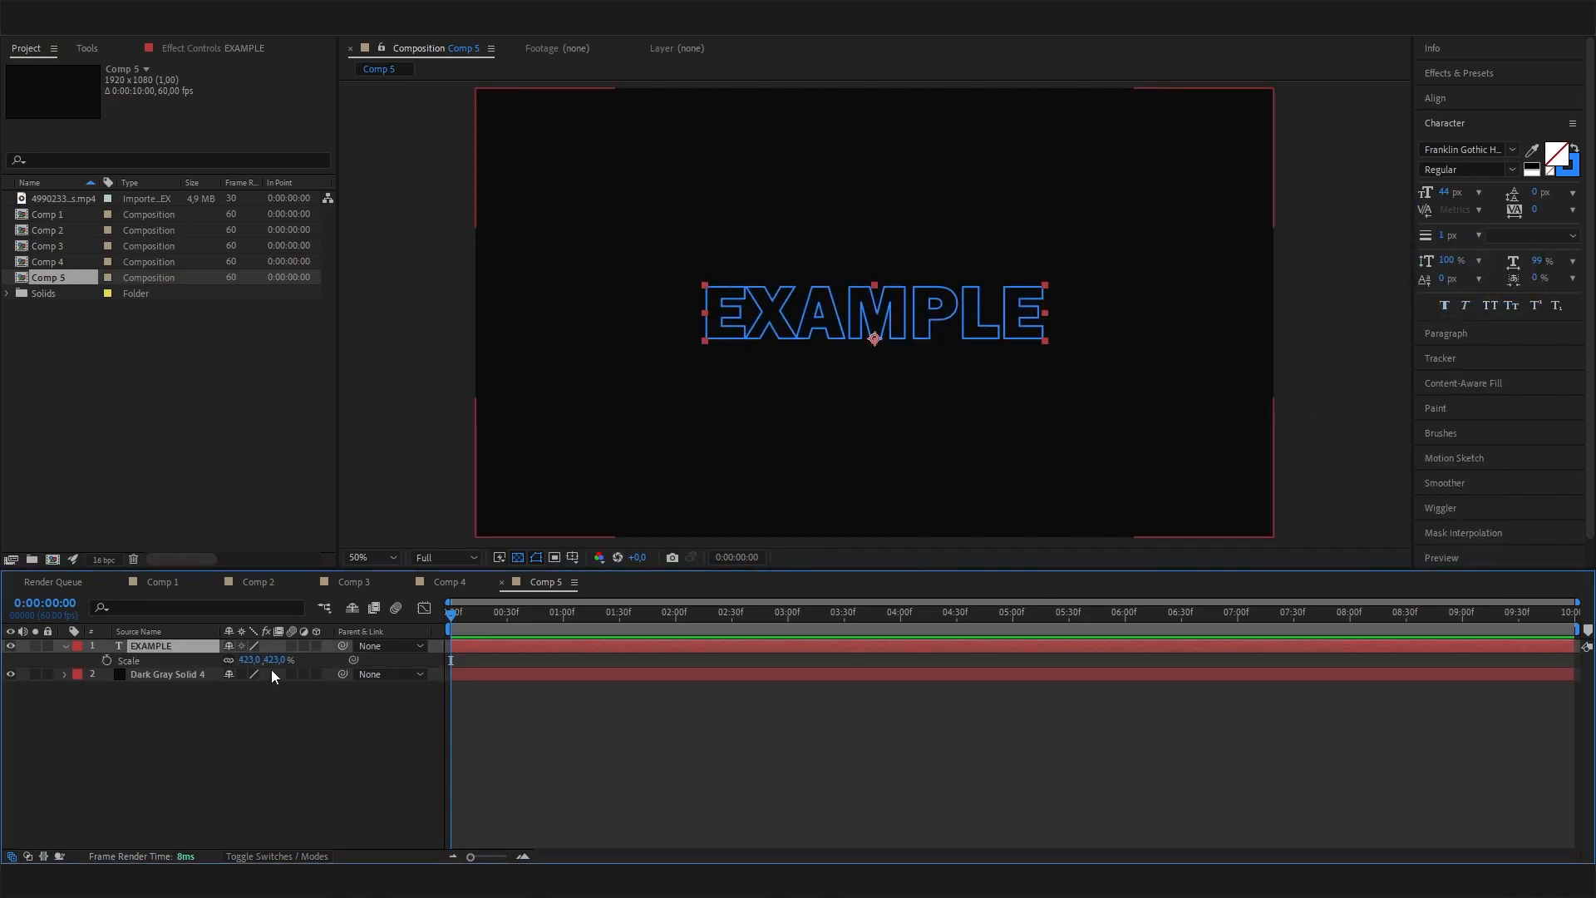
drag(266, 659, 420, 663)
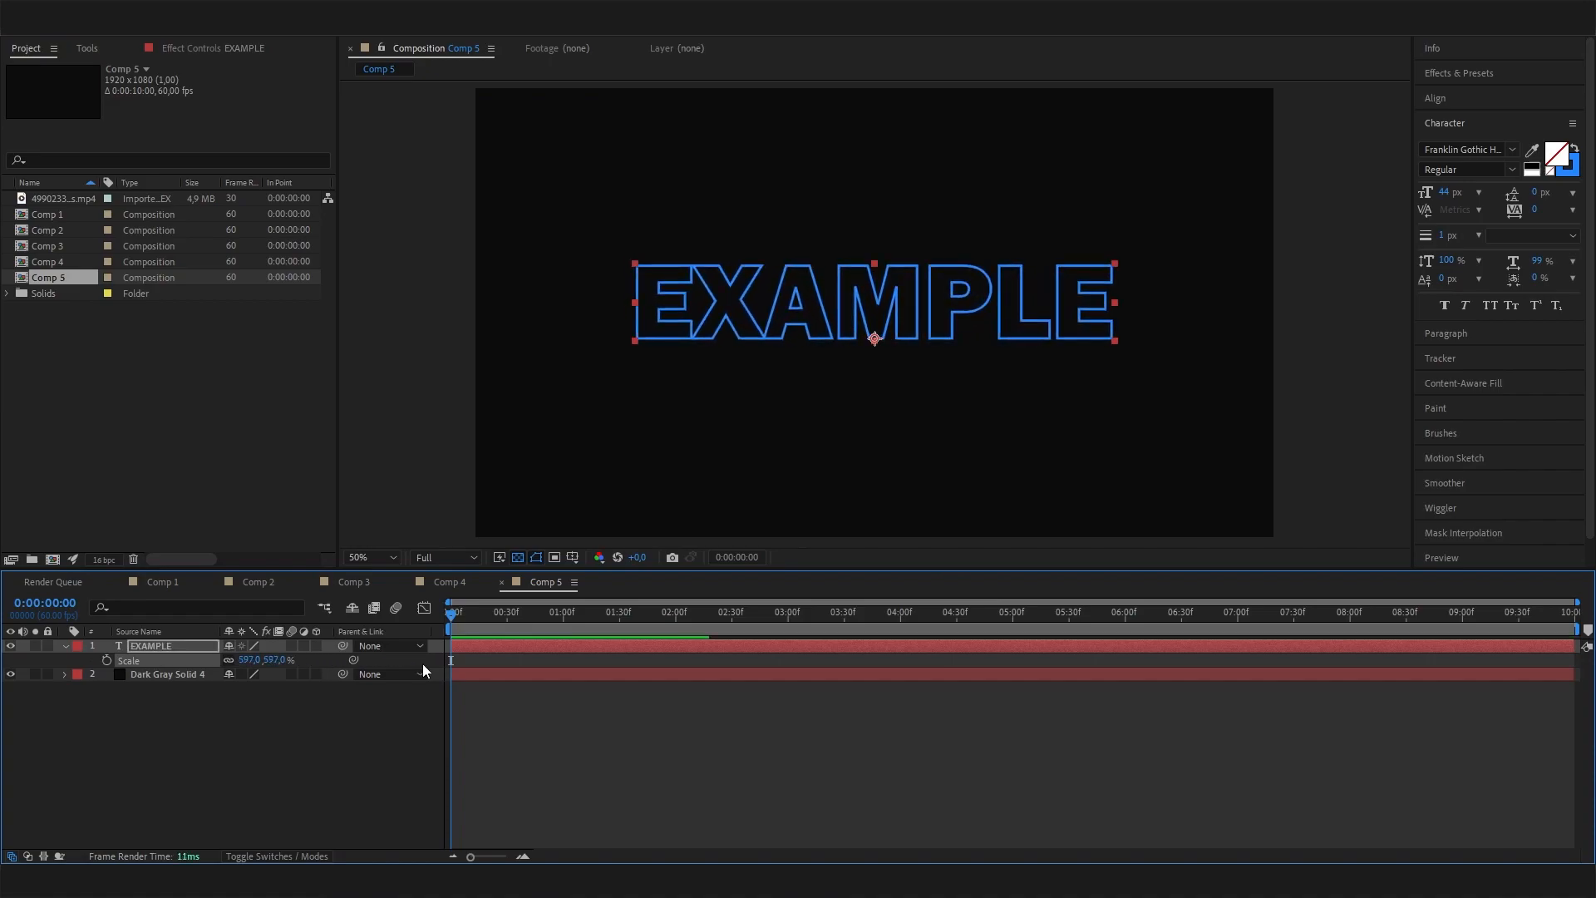
Center the enlarged EXAMPLE text in the composition again, horizontally and vertically.
click(1477, 101)
click(1459, 139)
click(1544, 139)
Select the EXAMPLE layer with the playhead at the composition's start, and open the effects search.
click(126, 735)
click(167, 648)
drag(454, 615, 585, 702)
drag(545, 617, 453, 634)
click(1496, 72)
click(1467, 94)
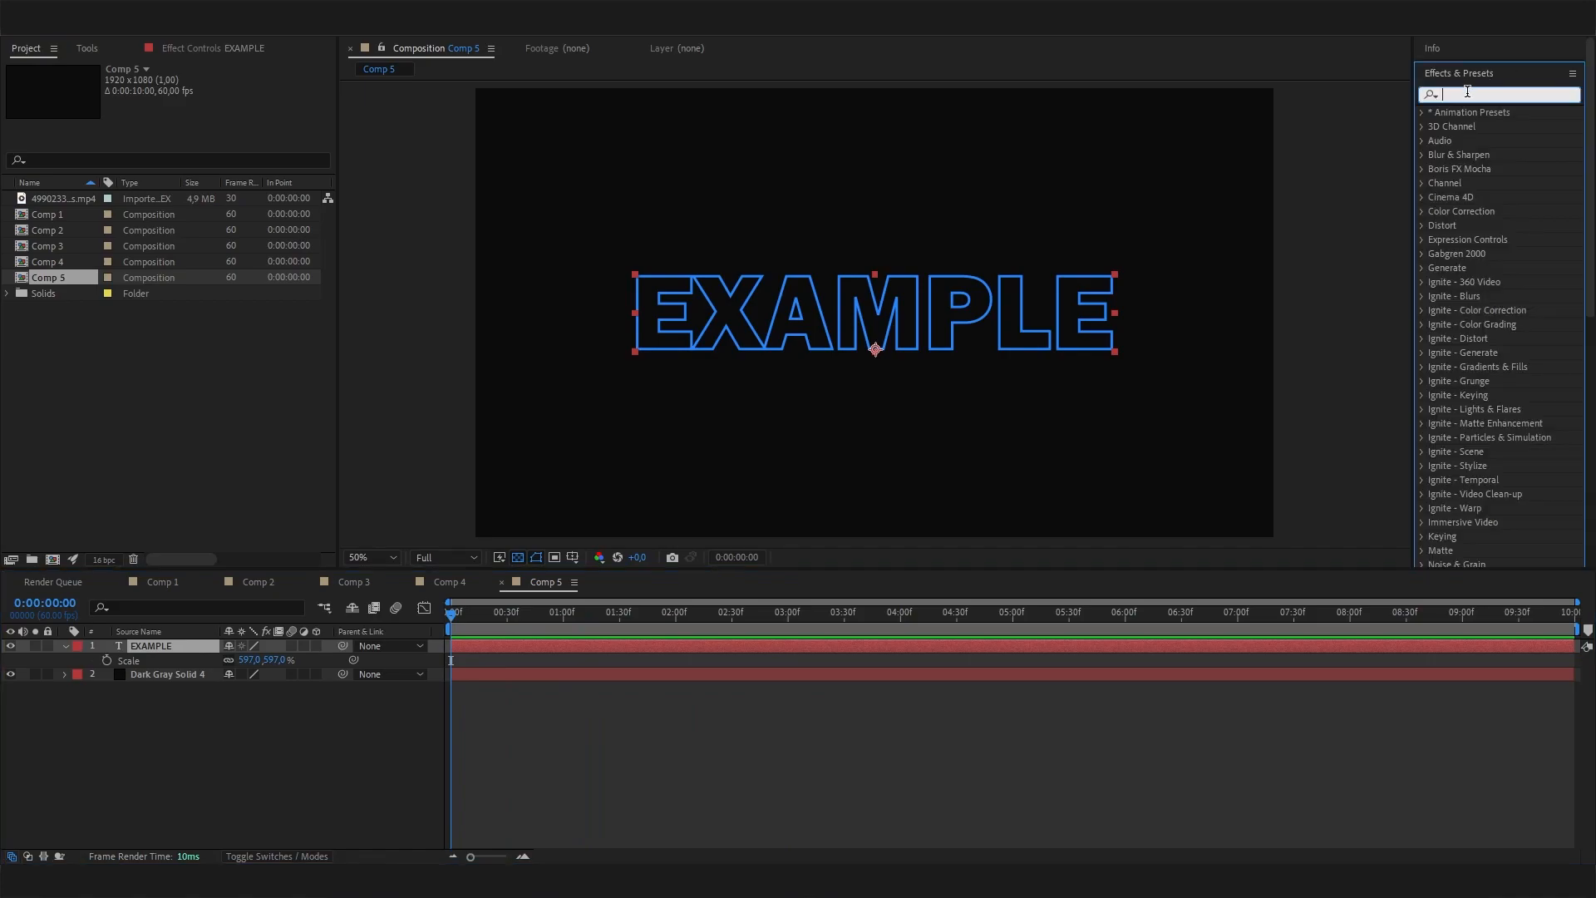
text(s)
key(BackSpace)
text(cc shat)
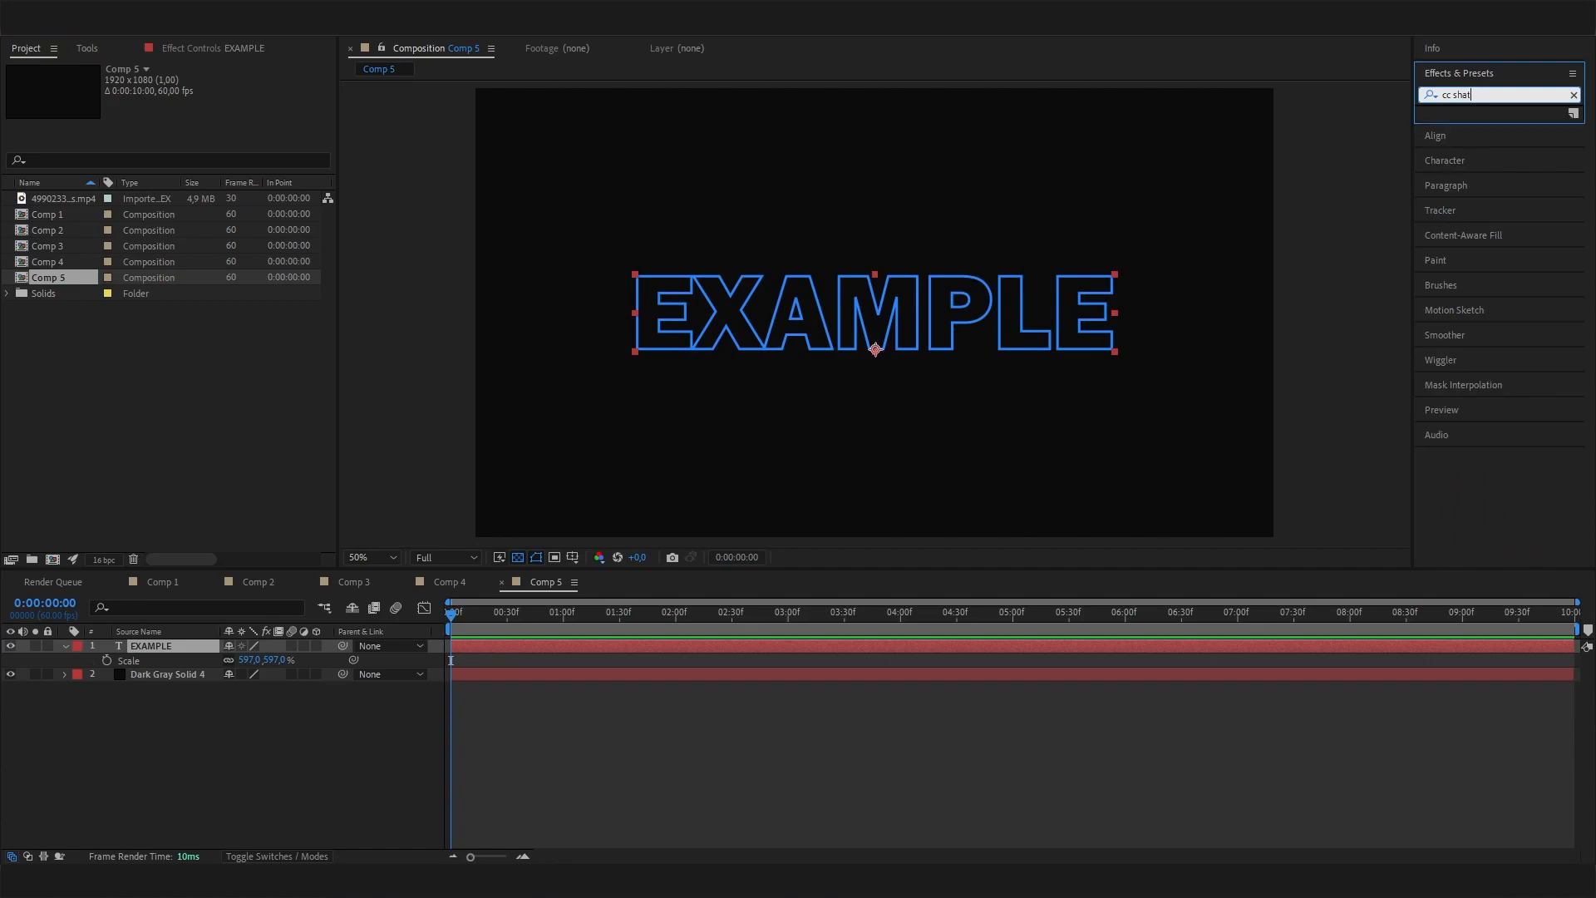
key(BackSpace)
key(BackSpace)
key(BackSpace)
key(BackSpace)
key(BackSpace)
key(BackSpace)
Search the effects for "shatt" and apply the Shatter effect to the EXAMPLE text layer.
text(shatt)
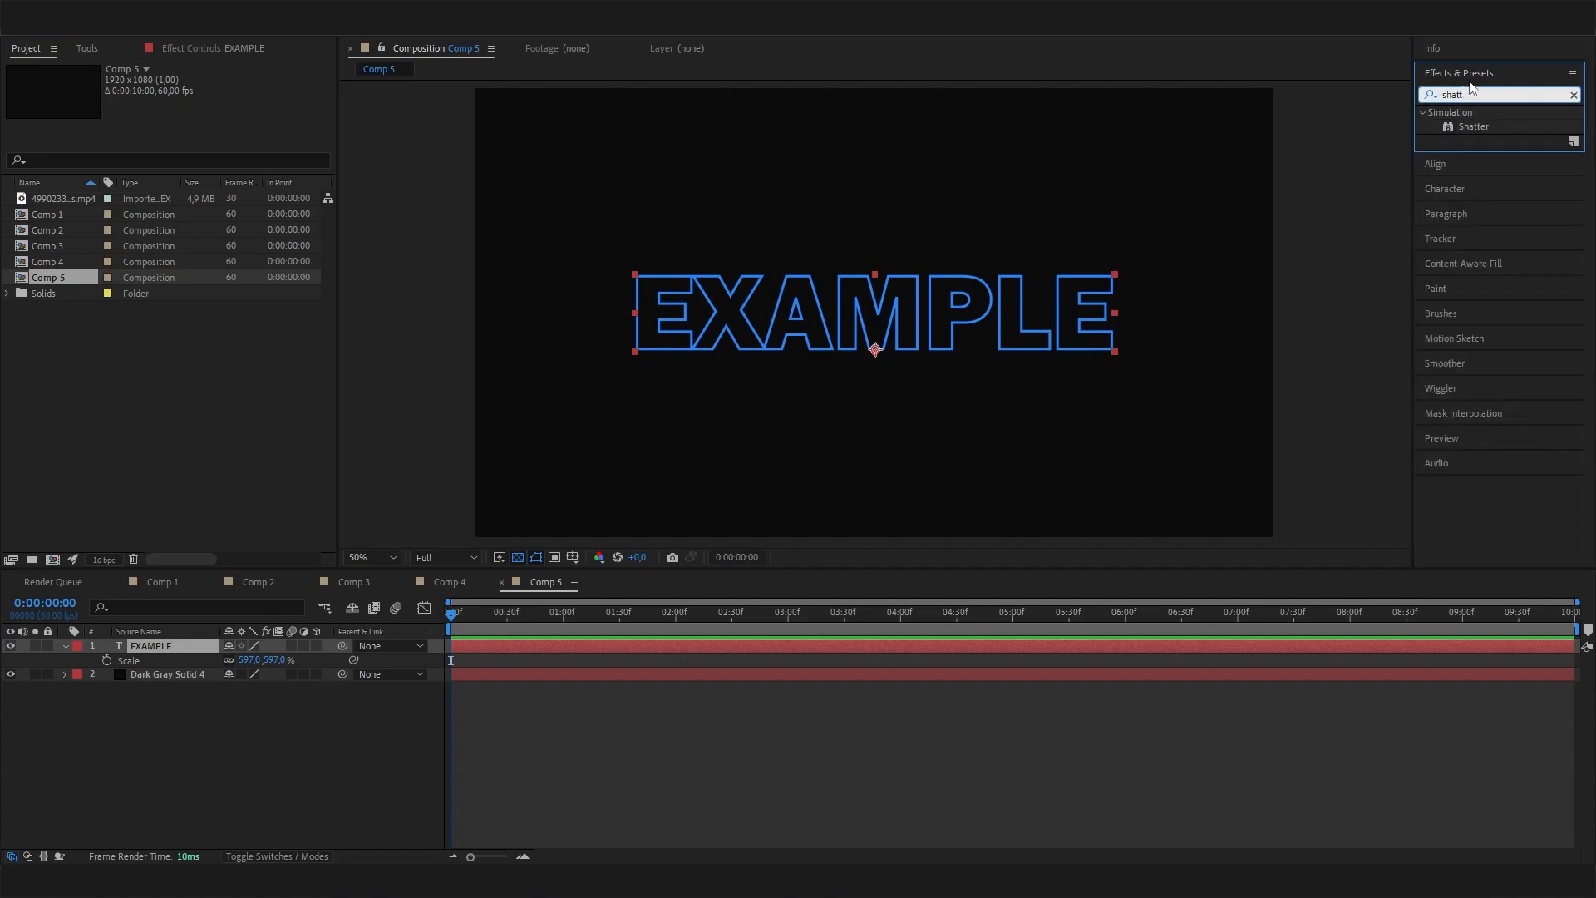
click(1483, 126)
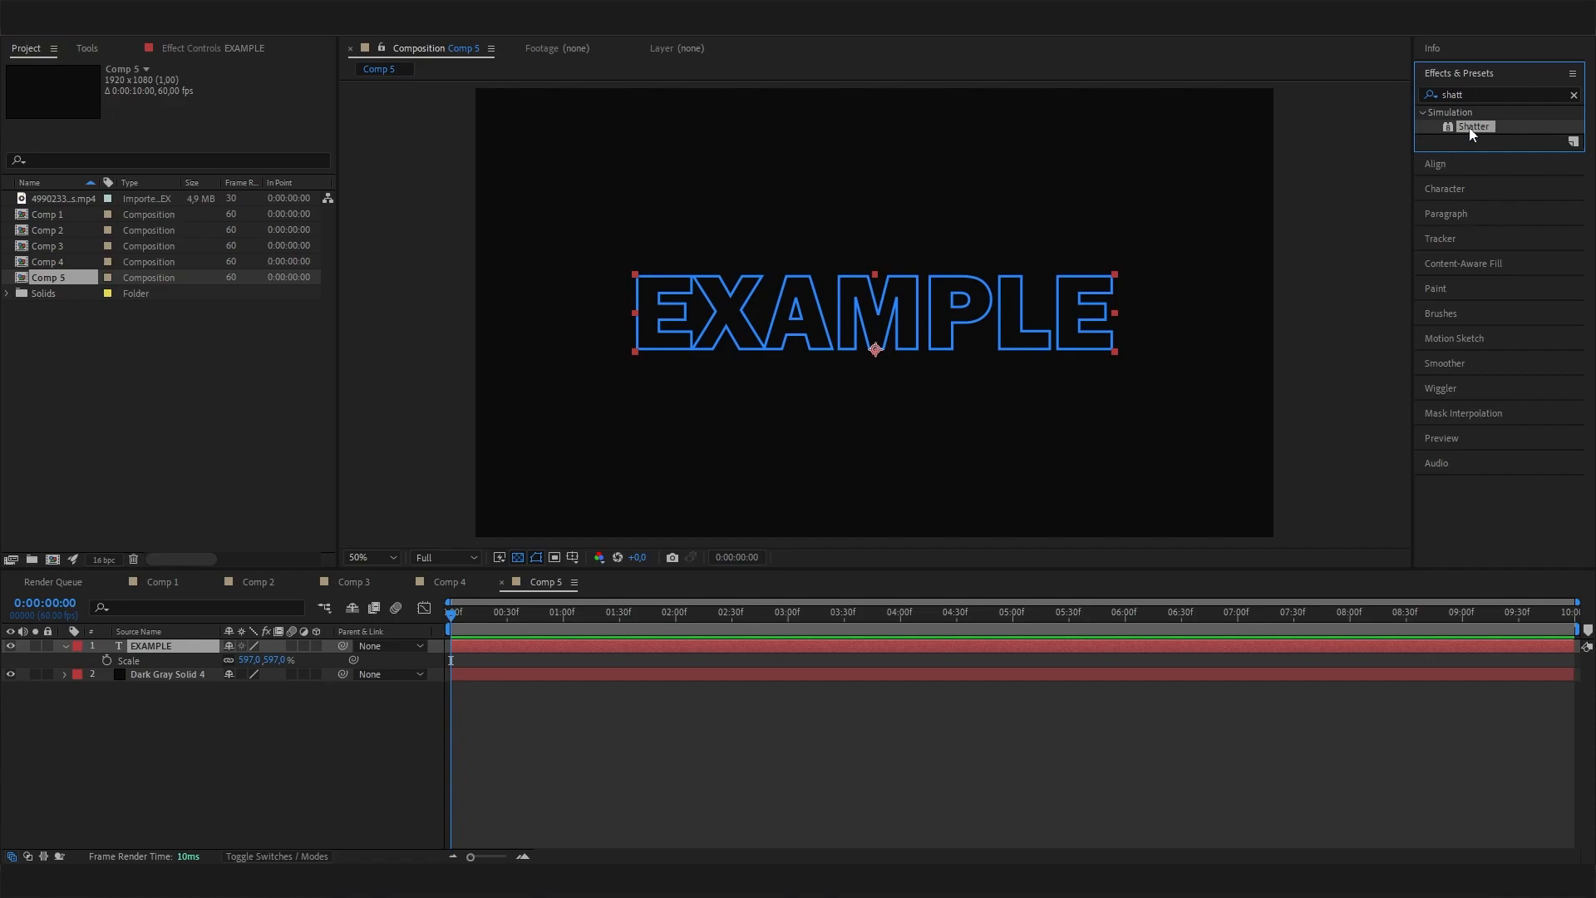
drag(1406, 177, 182, 644)
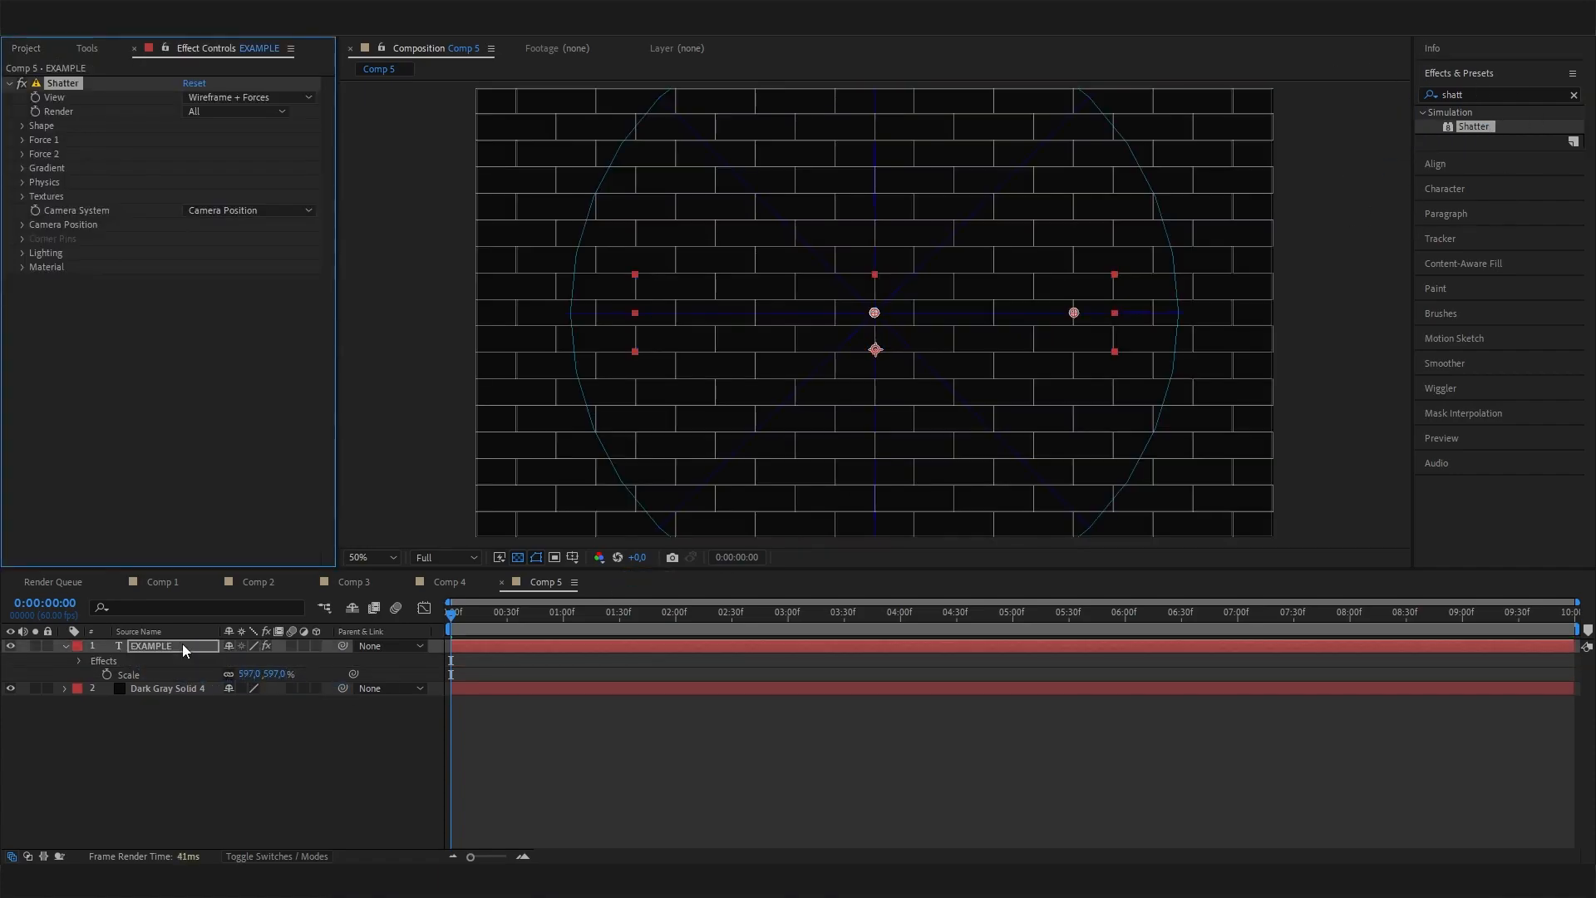
Go to frame 10 and set the Shatter effect's View to Rendered.
drag(567, 621, 470, 646)
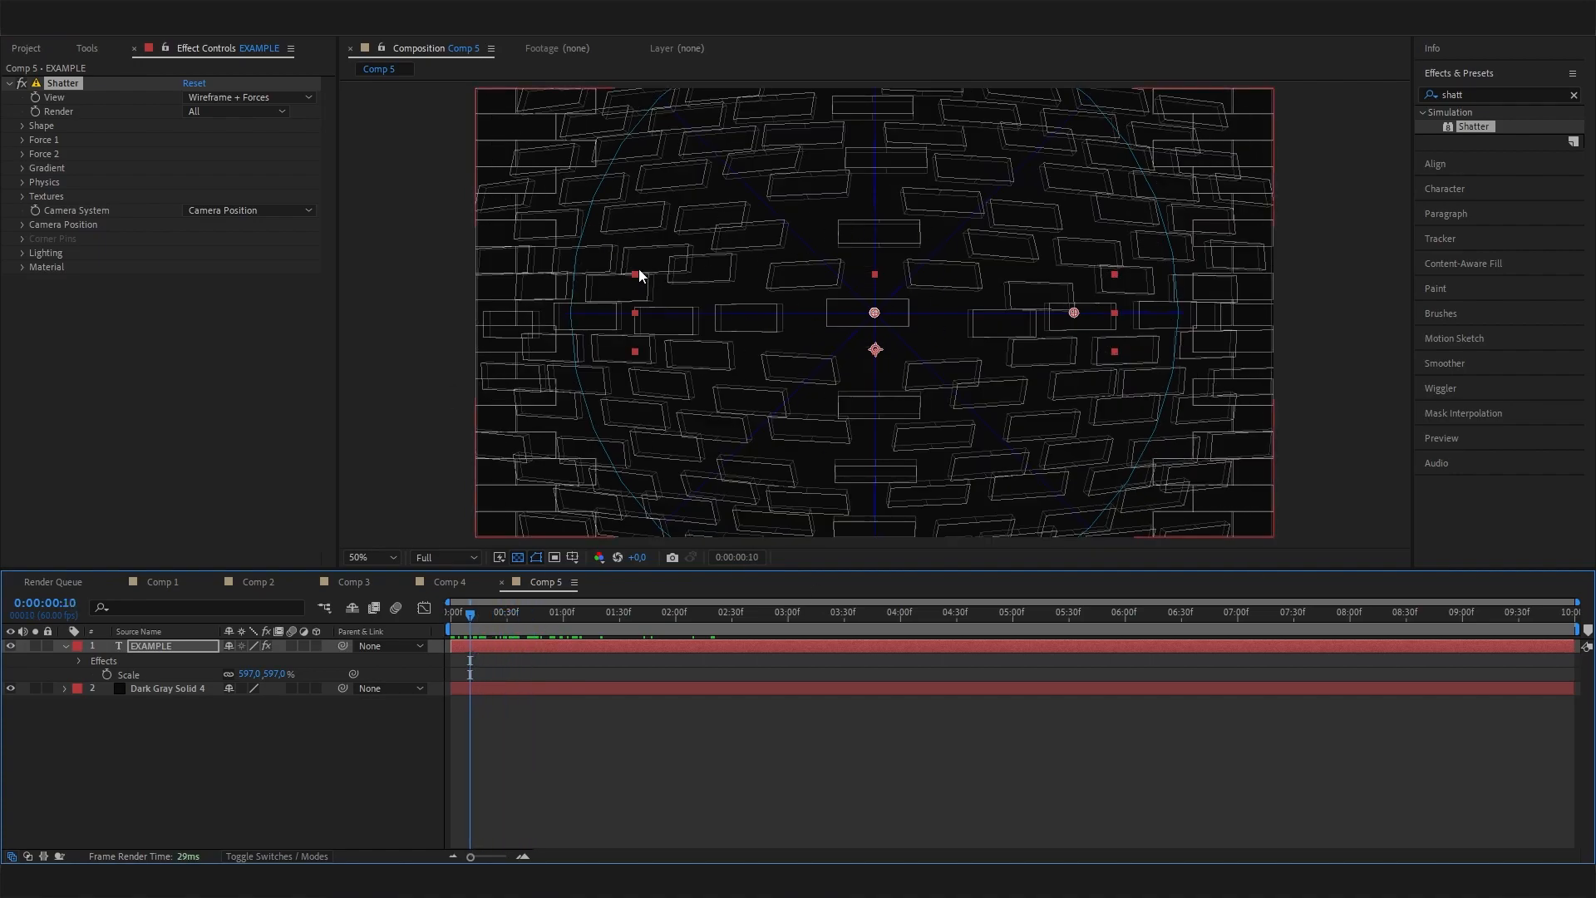
click(282, 765)
click(214, 135)
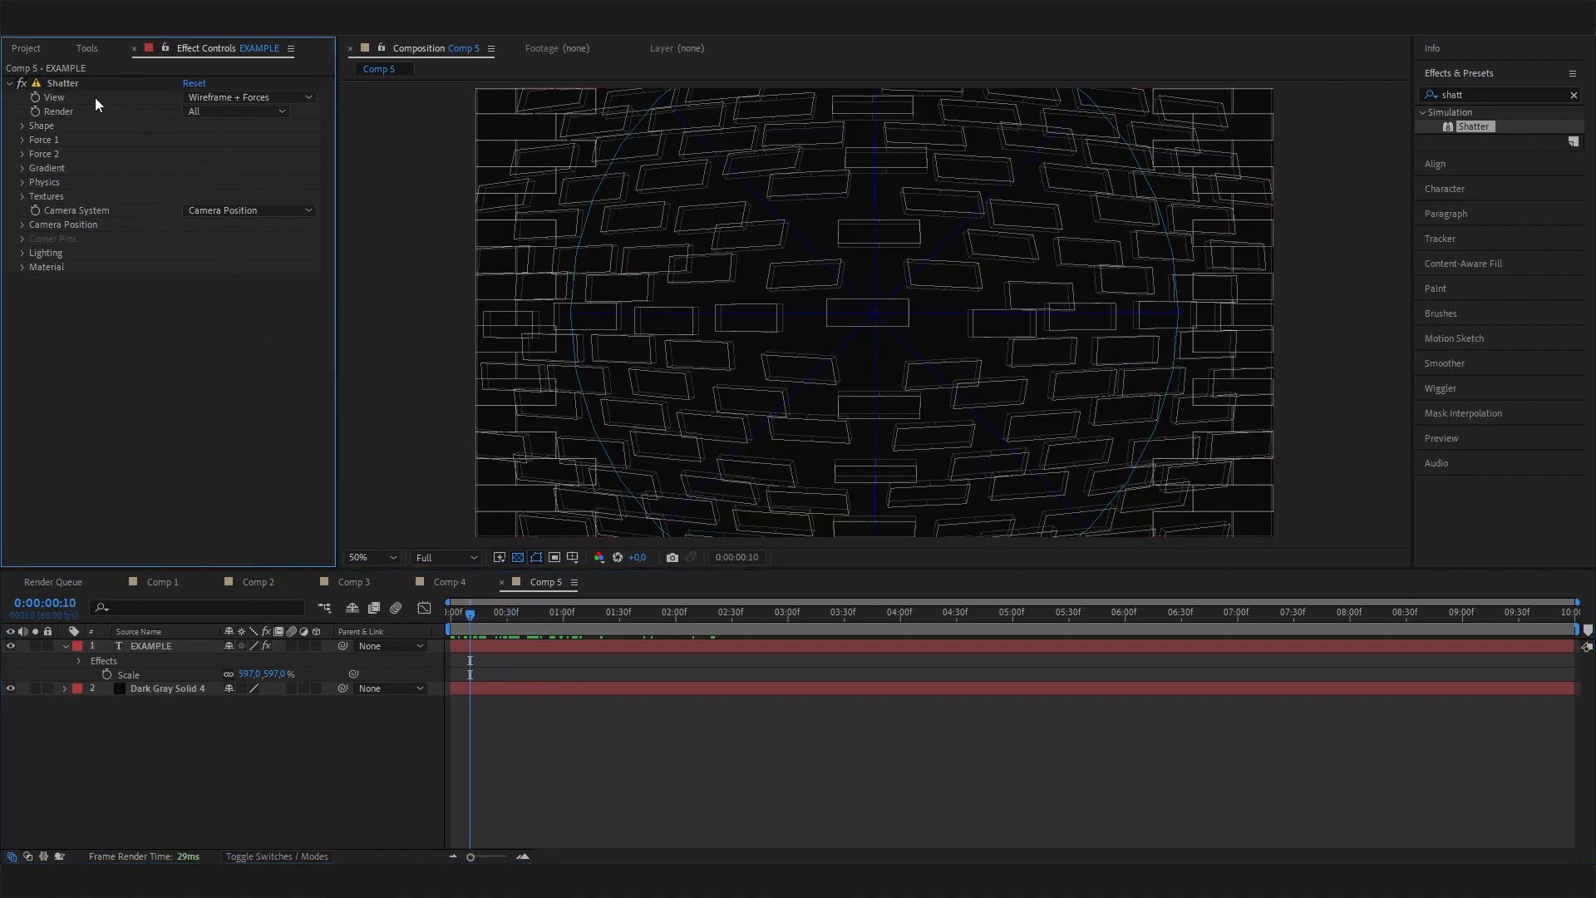
click(214, 97)
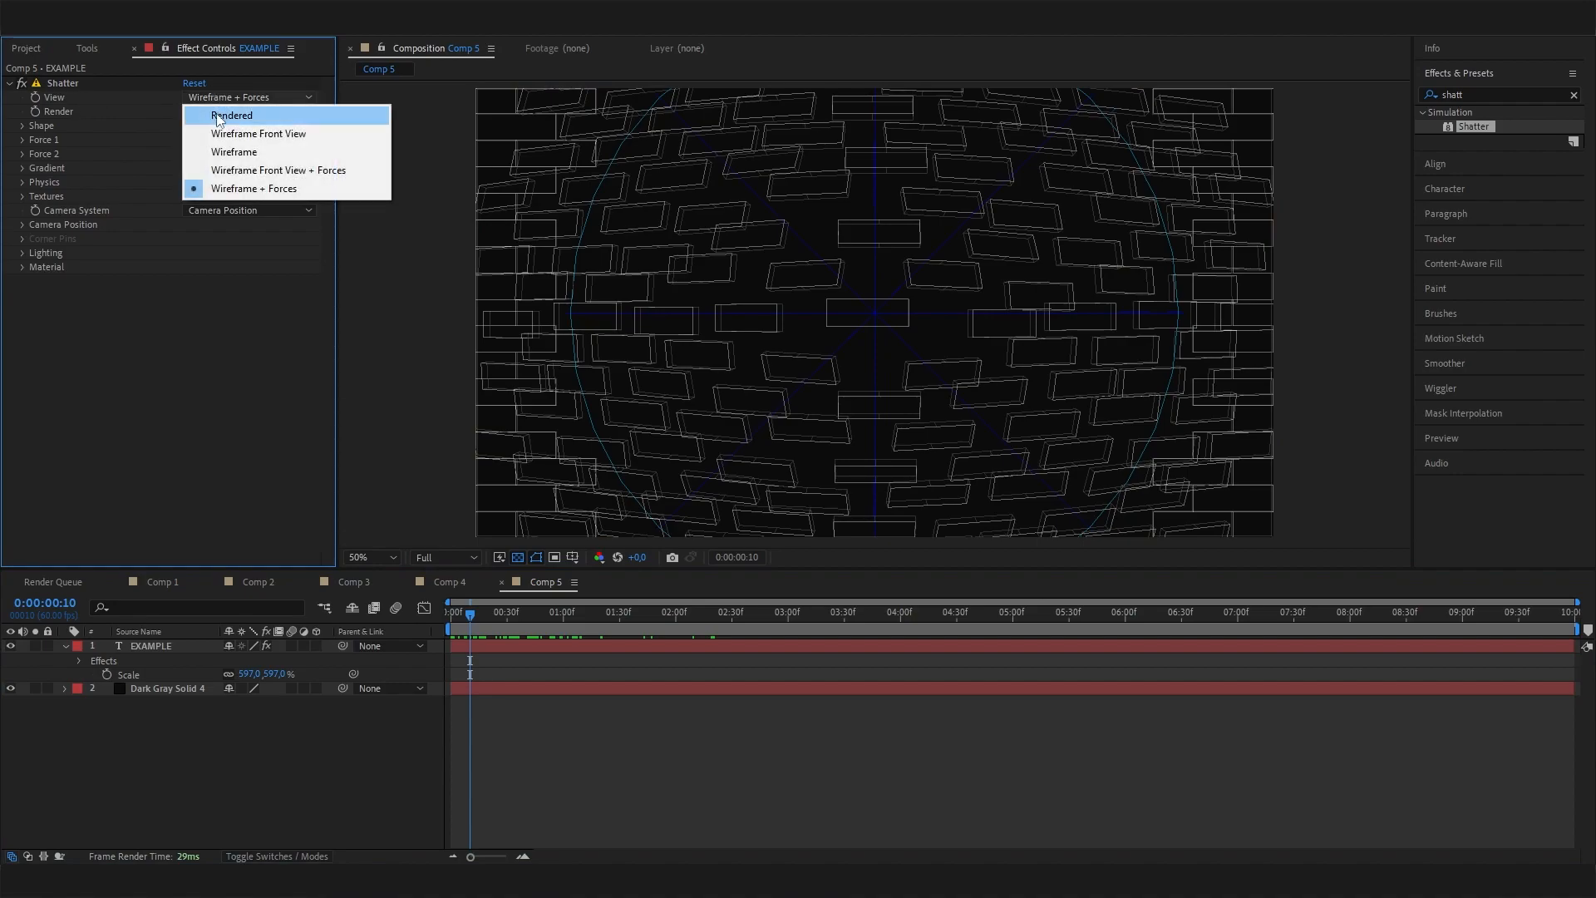
click(218, 116)
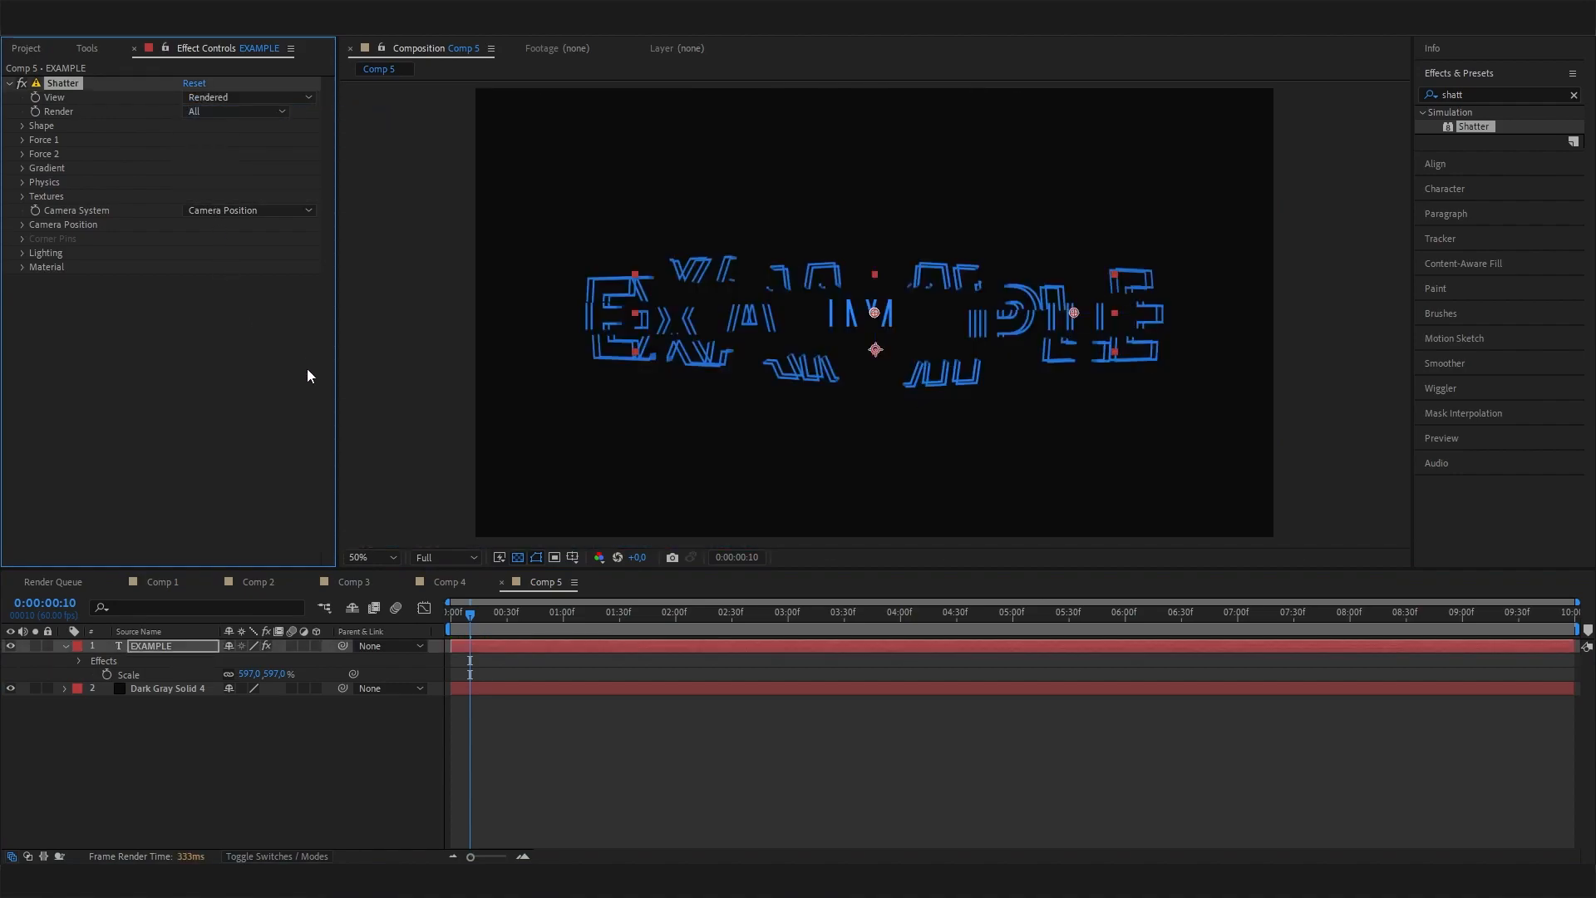
Preview the shatter animation from the start, and move the playhead to frame 15.
drag(469, 615, 396, 640)
key(space)
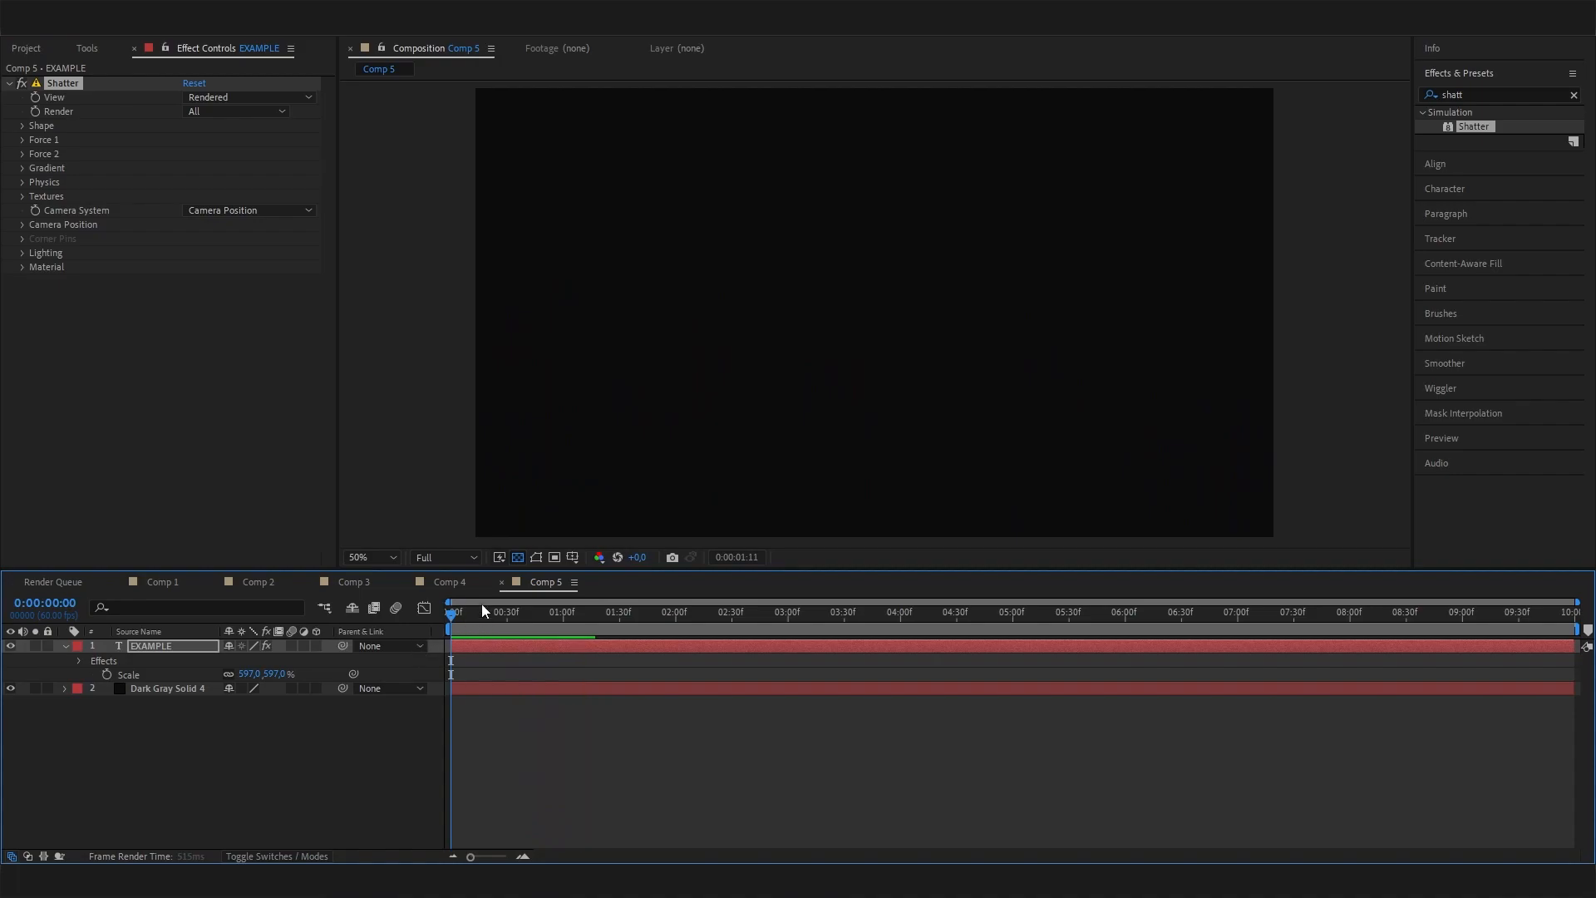
key(space)
key(space)
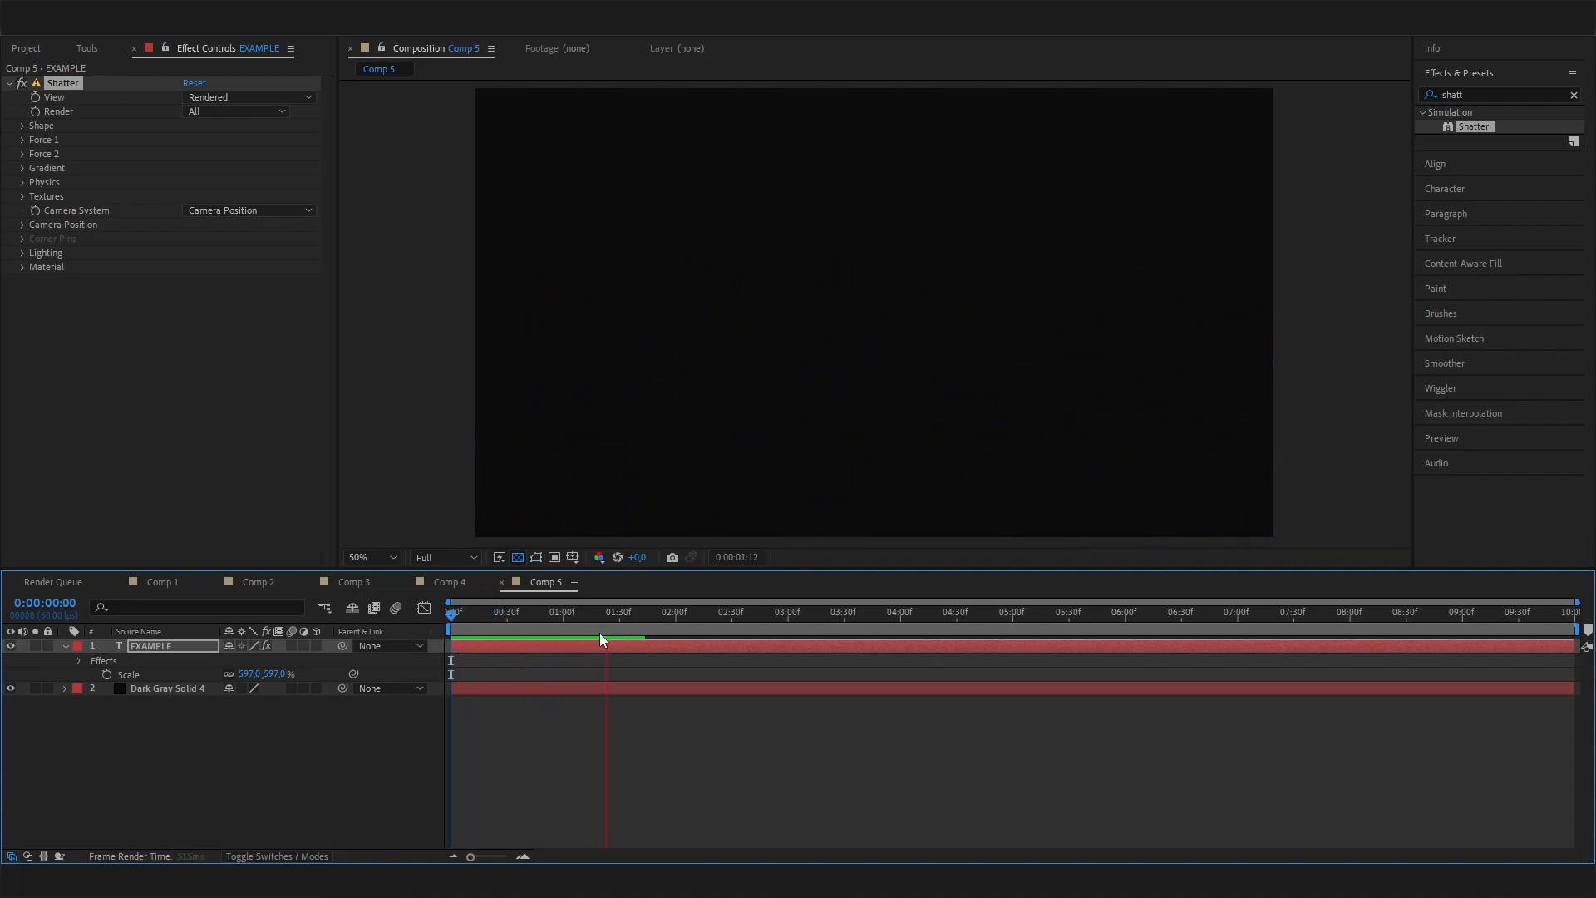
drag(556, 620, 478, 616)
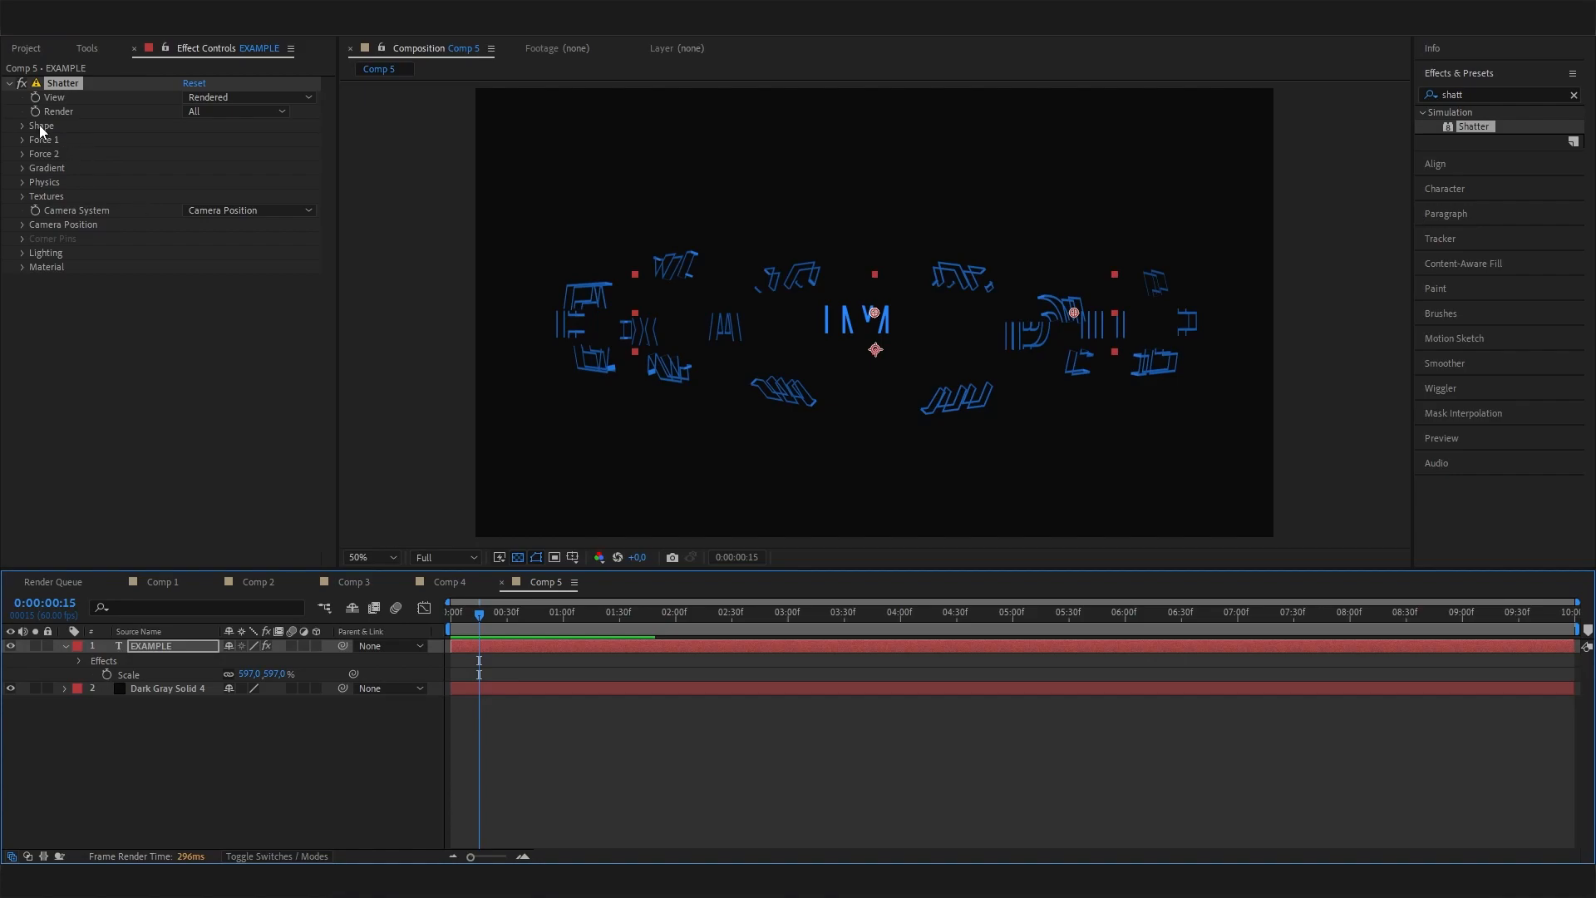
Set the Strength of the Shatter effect's Force 1 to 0,1.
click(22, 139)
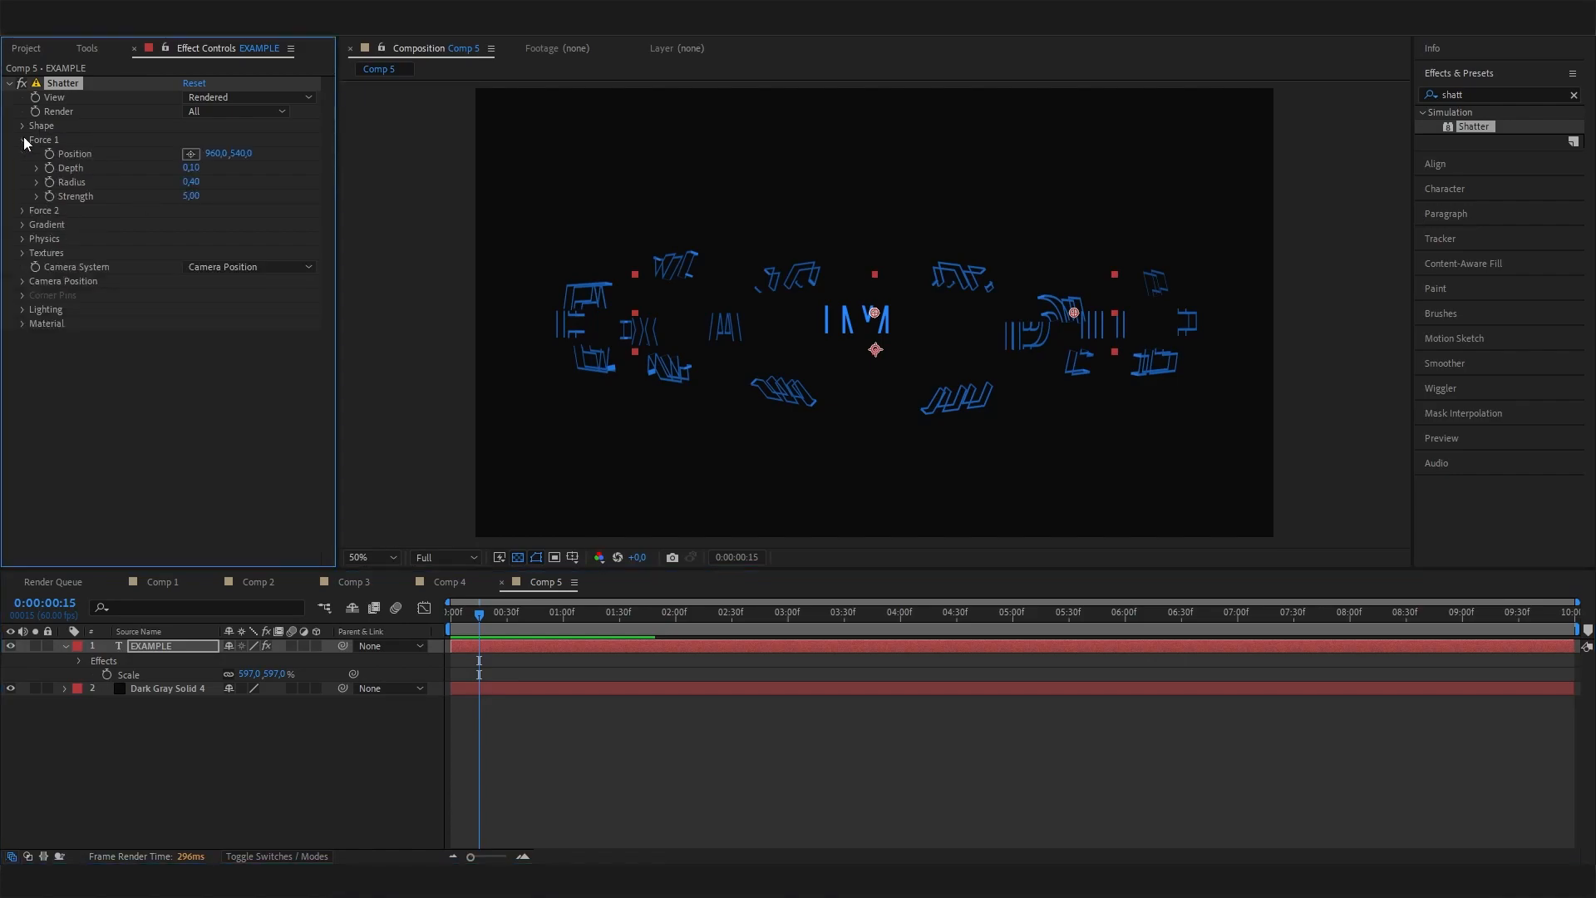
click(190, 196)
text(0,1)
key(Return)
Preview the weakened shatter from the composition's start and place the playhead at frame 33.
drag(480, 616, 426, 628)
key(space)
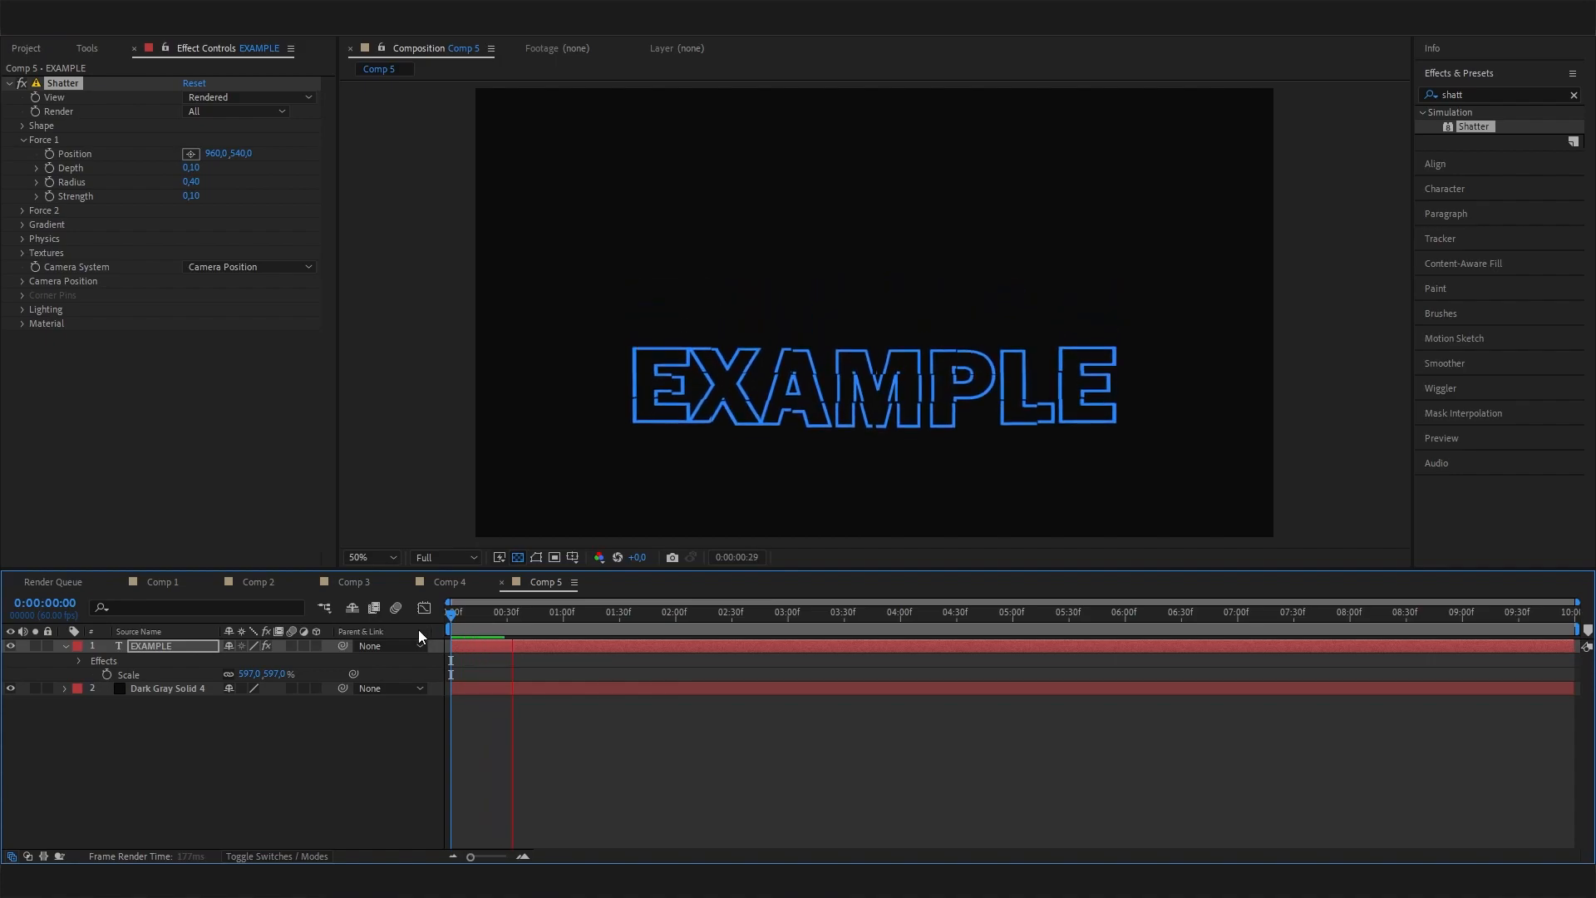
drag(548, 611, 513, 628)
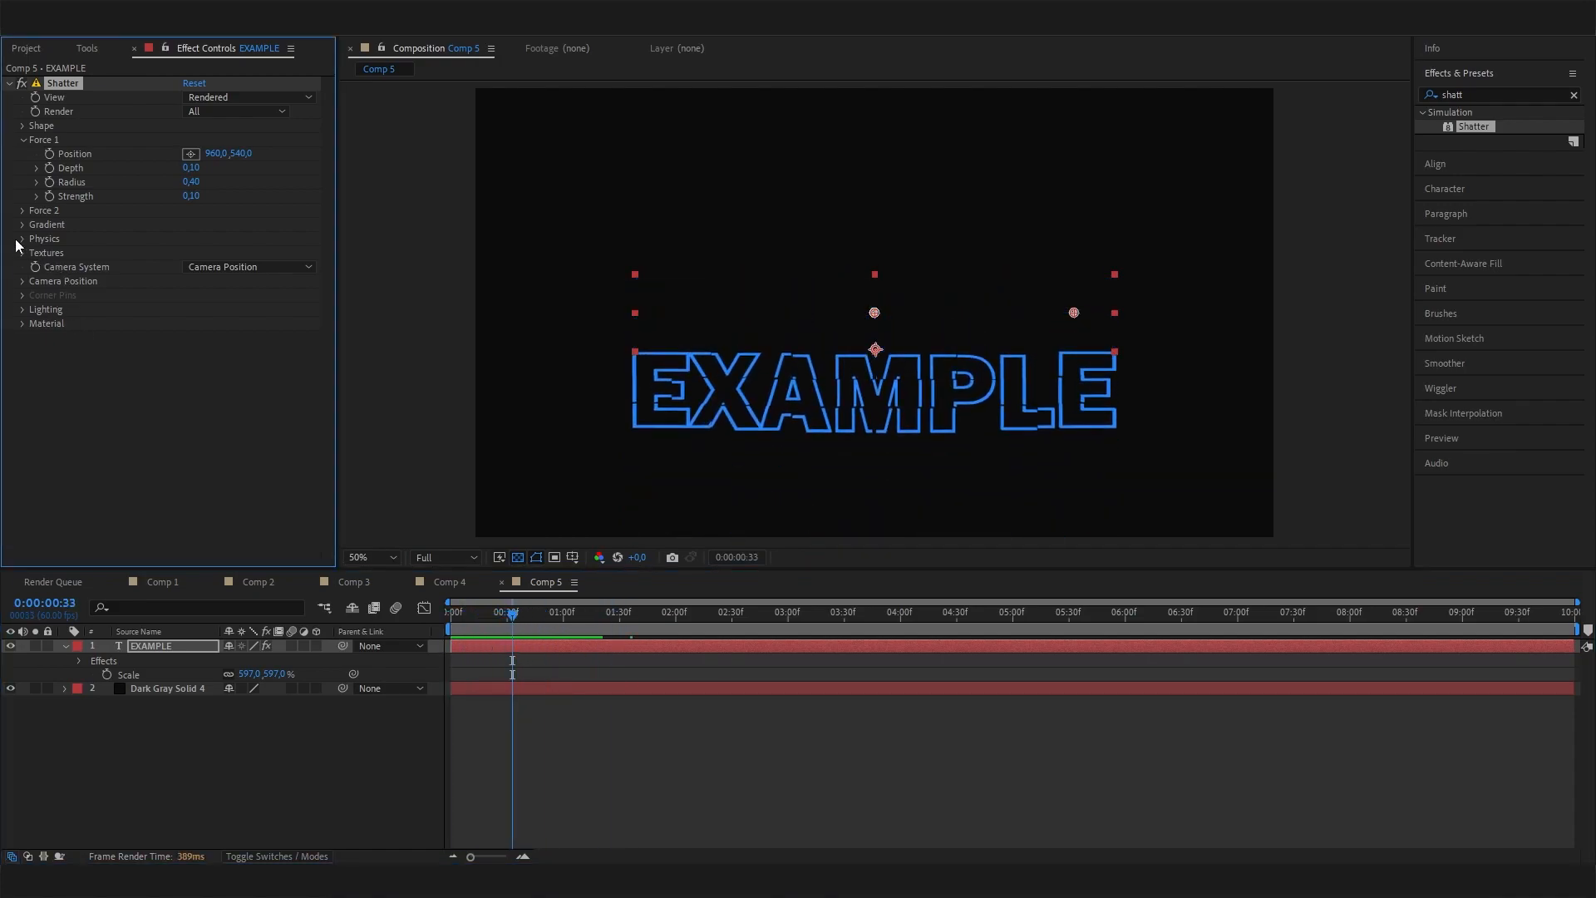
Set the Gravity in the Shatter effect's Physics settings to 0.
click(20, 238)
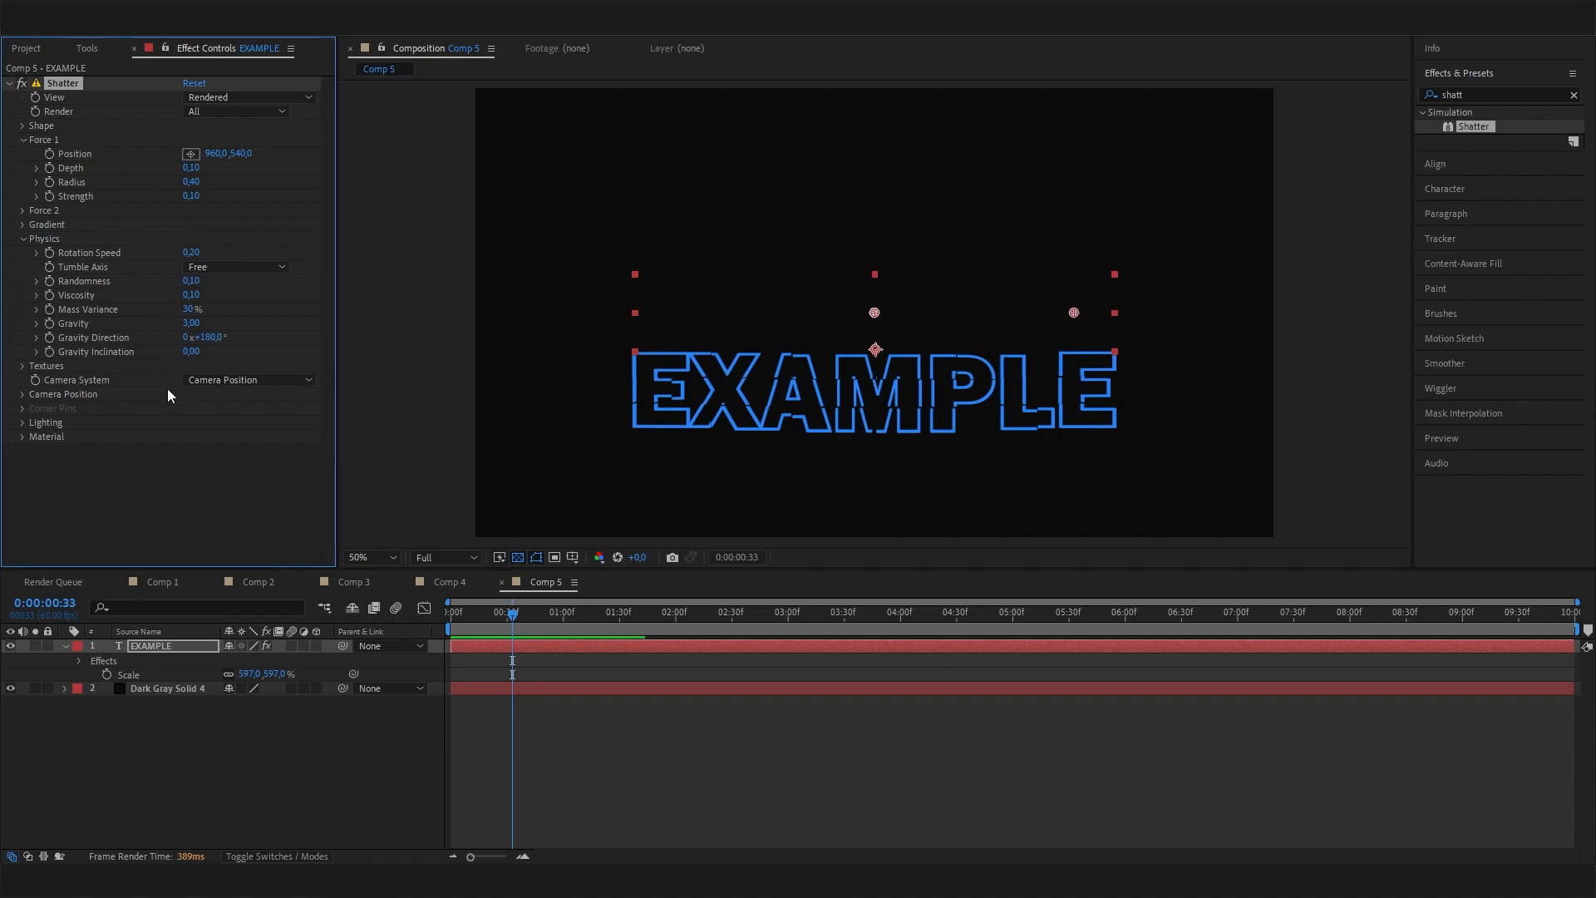
click(192, 324)
text(0)
key(Return)
Scrub through the gravity-free shatter, preview it from the start, and stop playback at 0:00:01:48.
drag(507, 620, 954, 627)
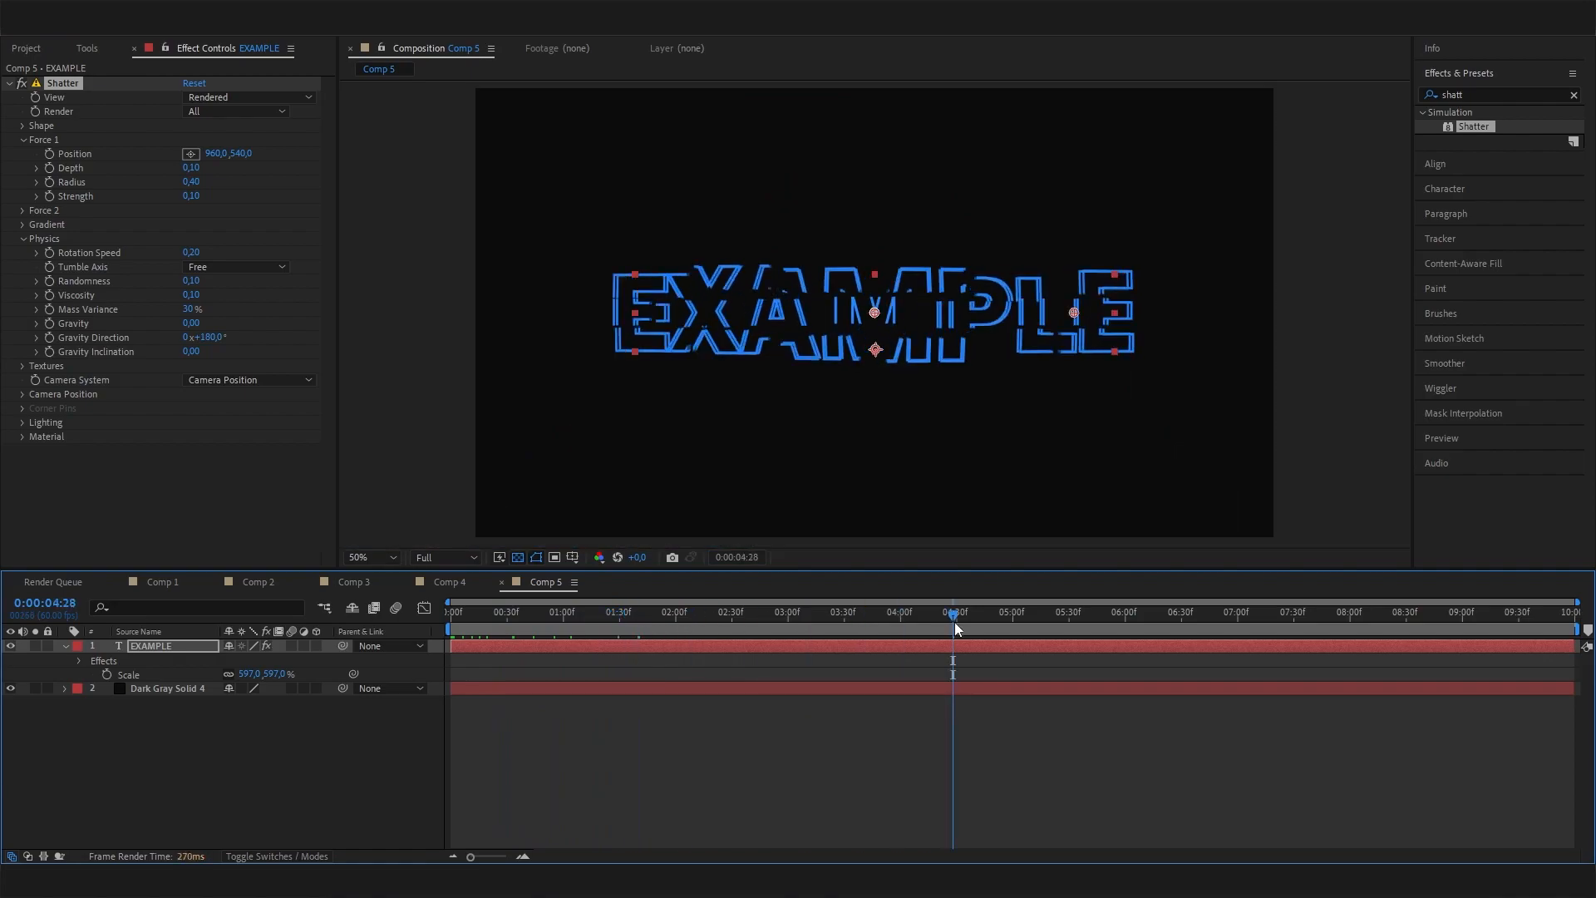
drag(786, 625, 1007, 646)
drag(798, 627, 378, 627)
key(space)
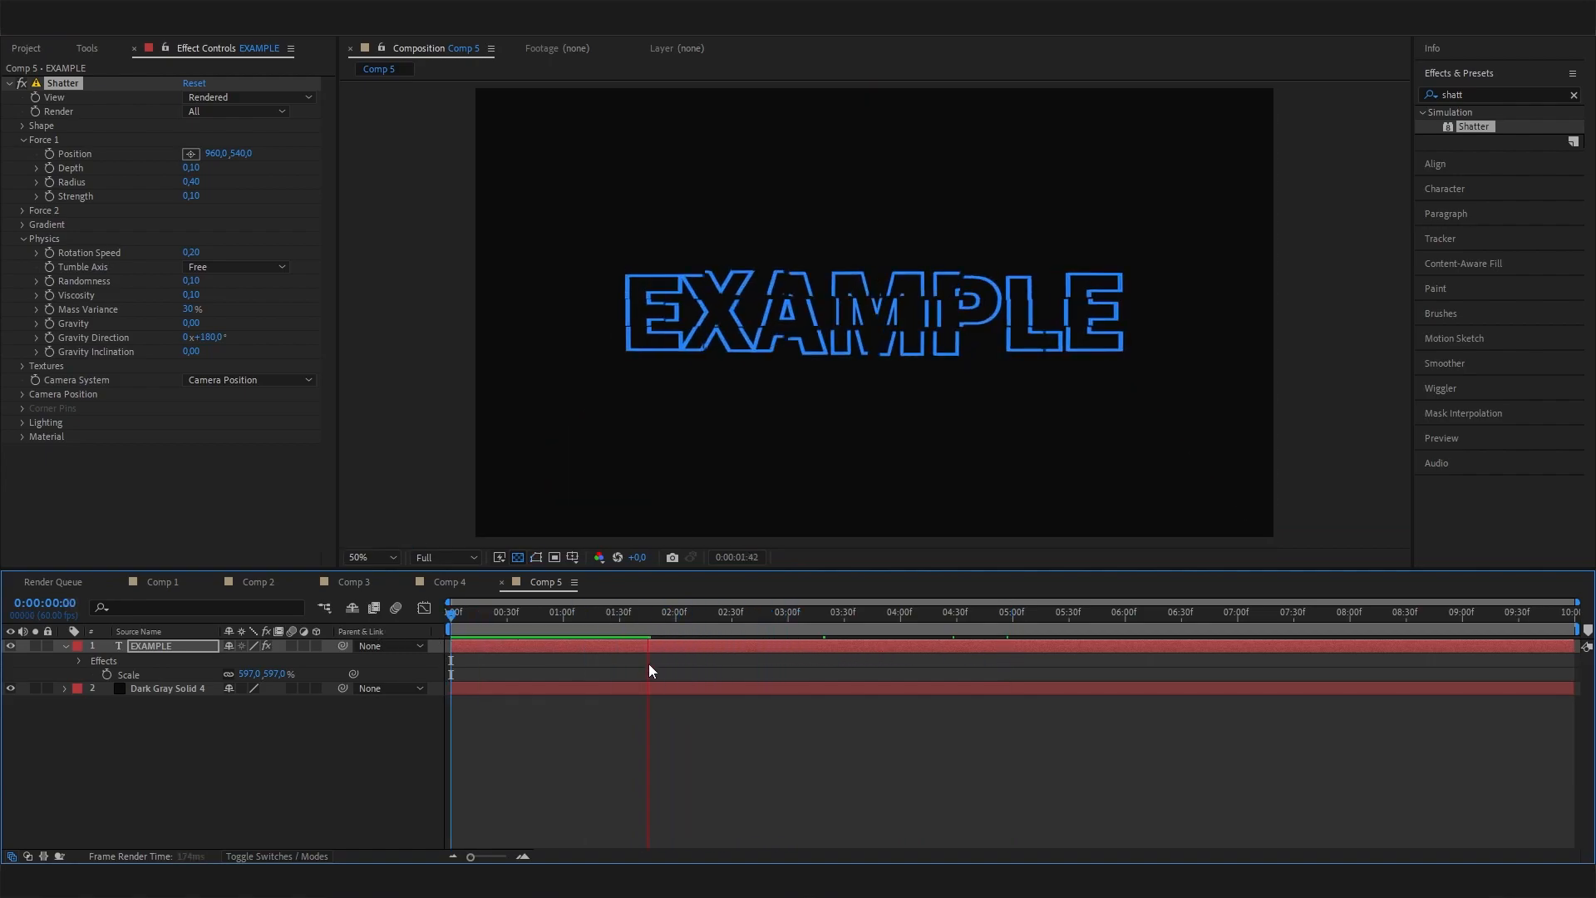
key(space)
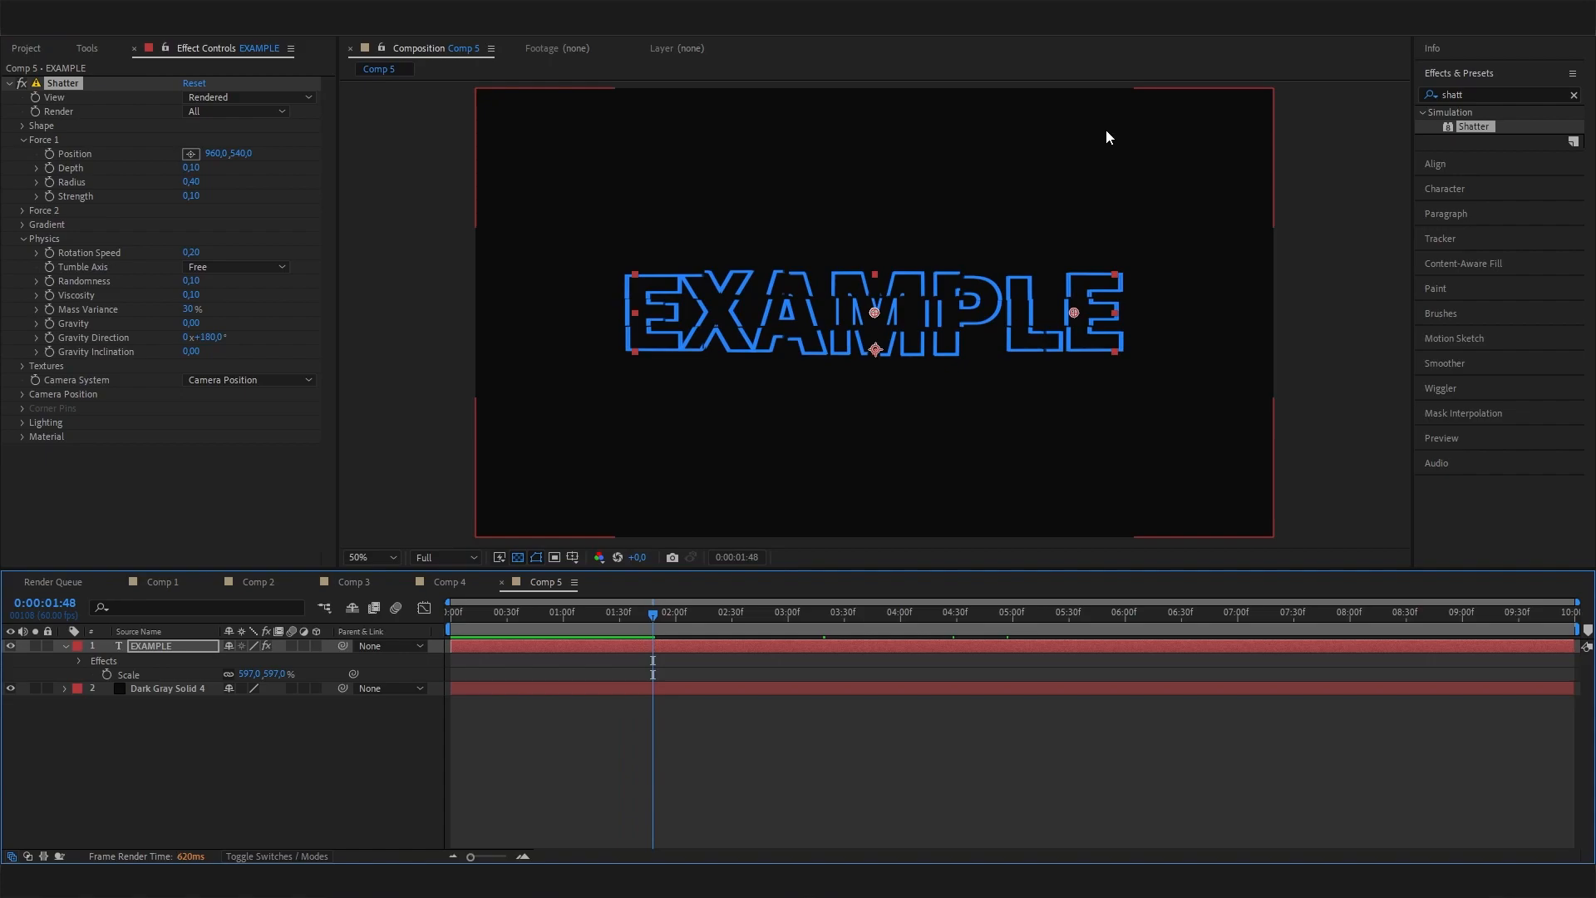
Search the effects for "glow" and apply the Stylize Glow effect to the EXAMPLE text layer below Shatter.
click(1476, 93)
text(glow)
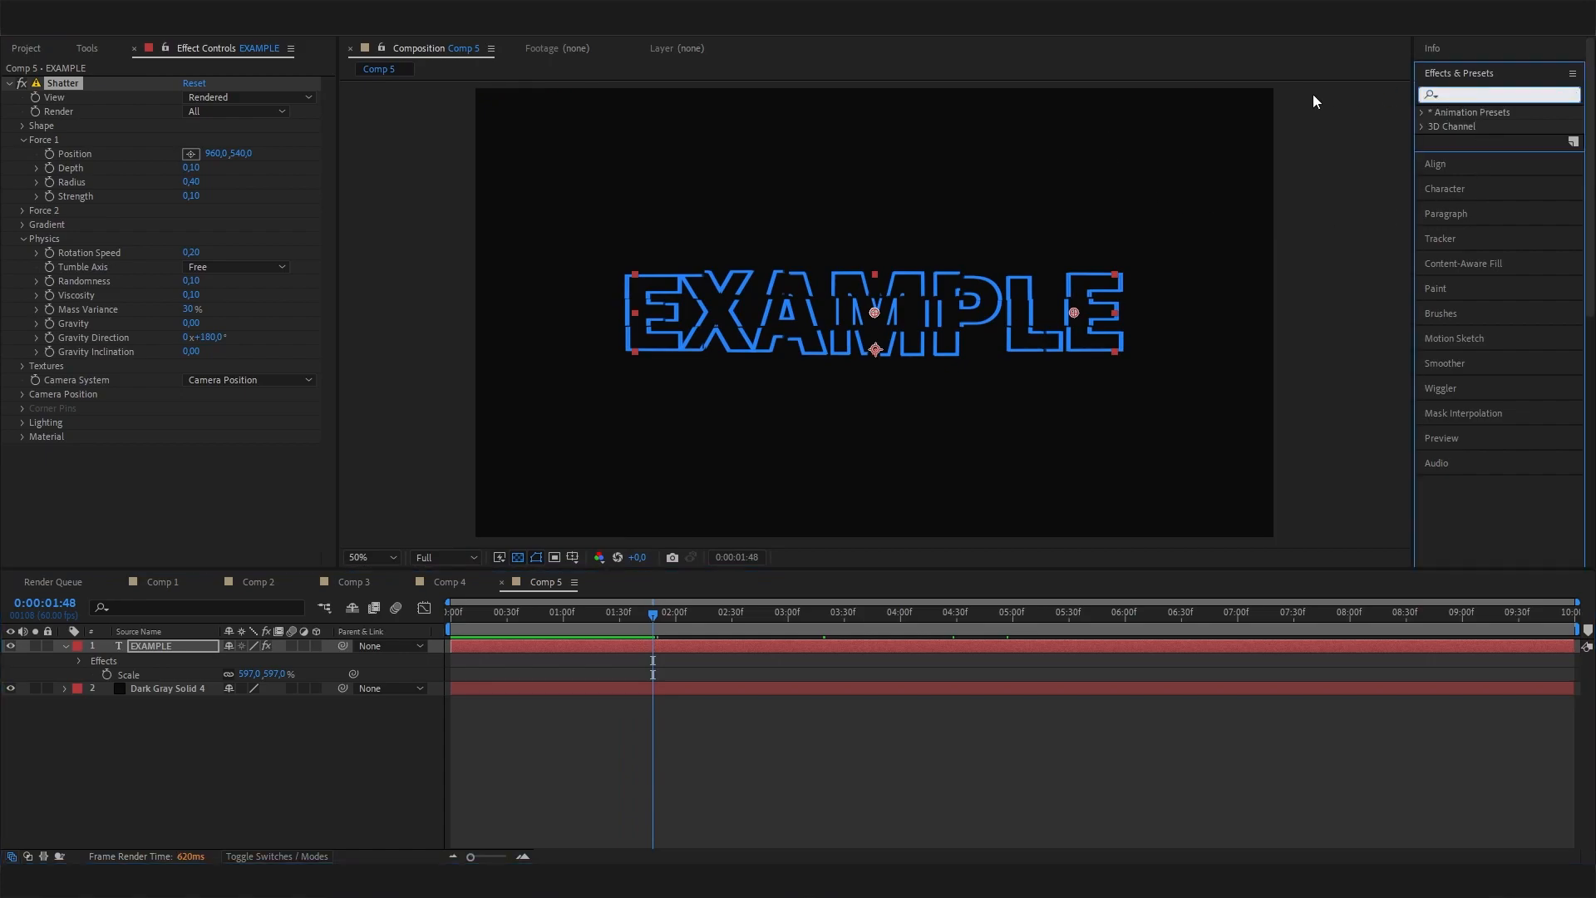
drag(1484, 296, 604, 445)
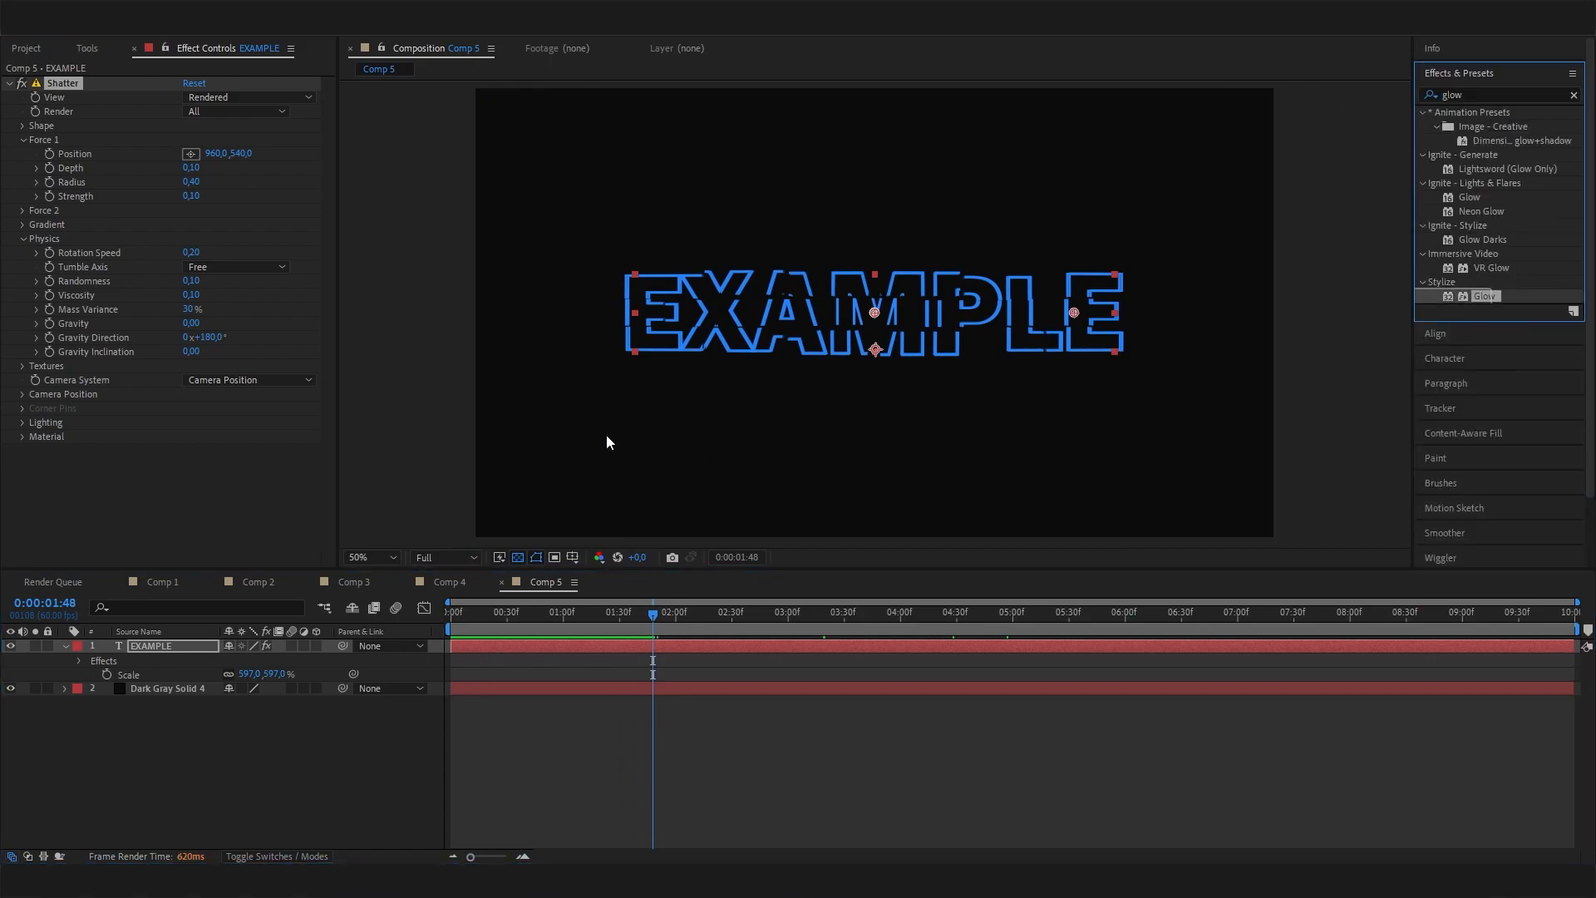
drag(1484, 296, 211, 485)
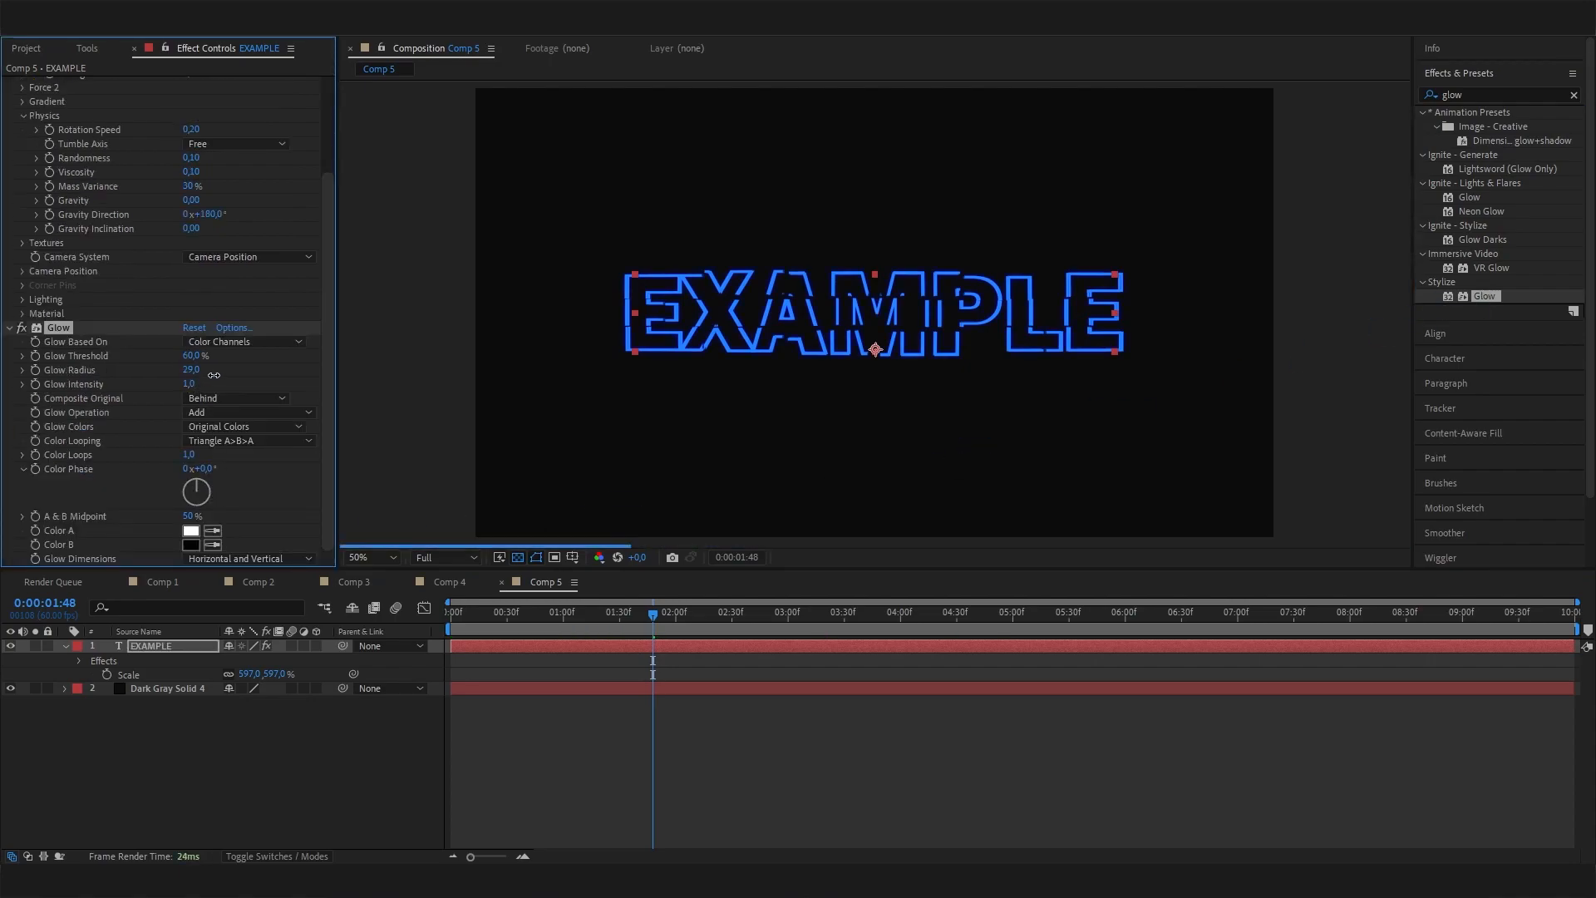
Increase the Glow effect's Glow Radius to about 222.
drag(279, 378, 422, 385)
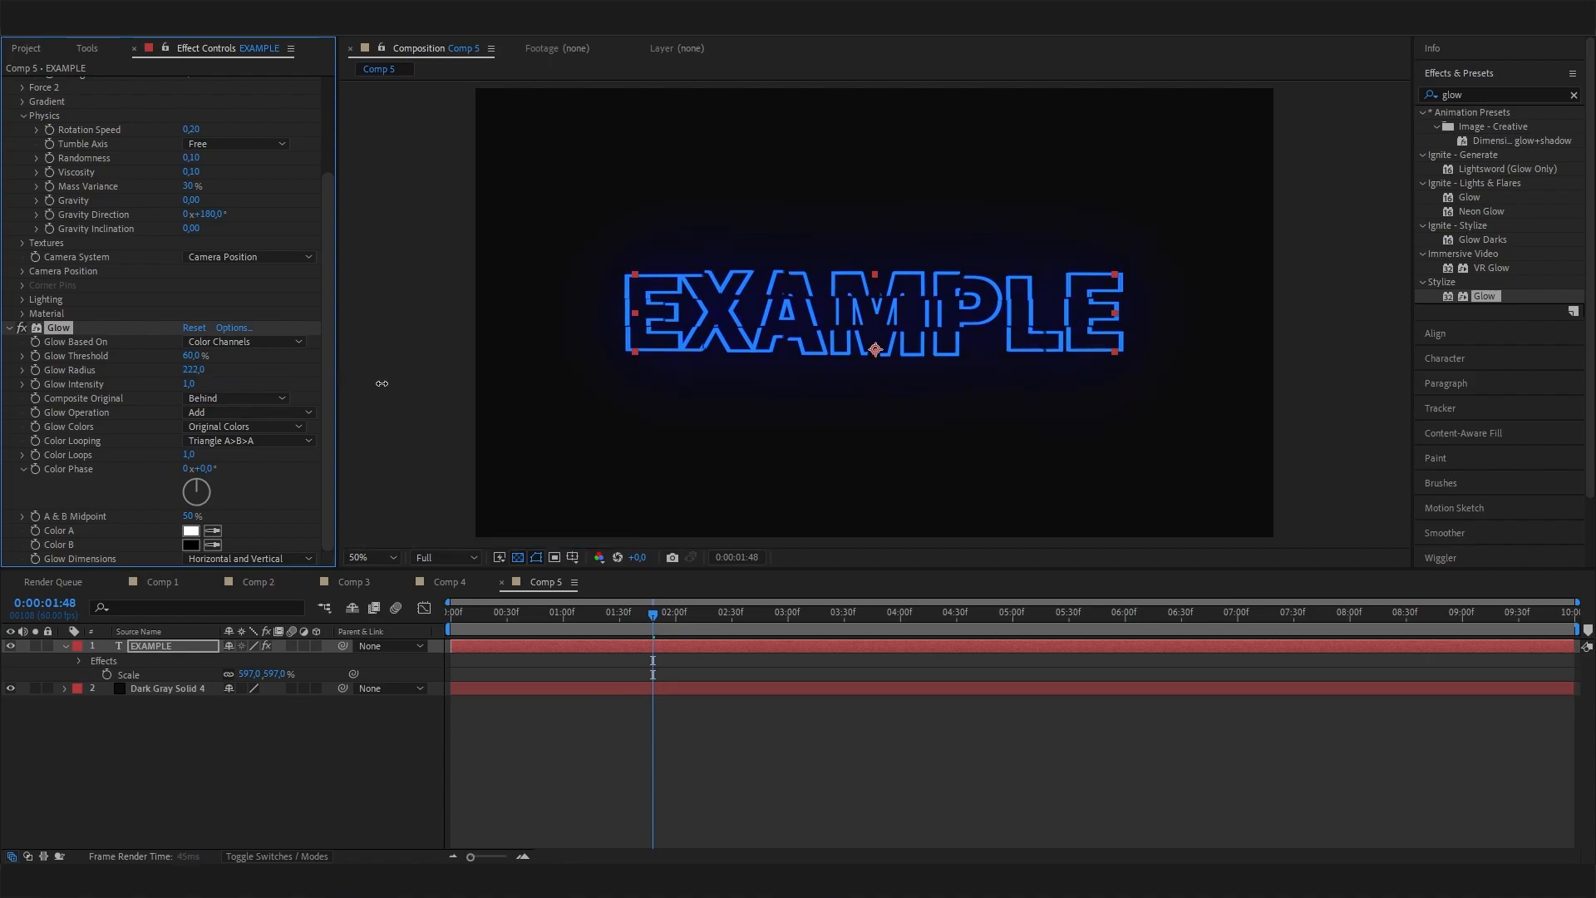